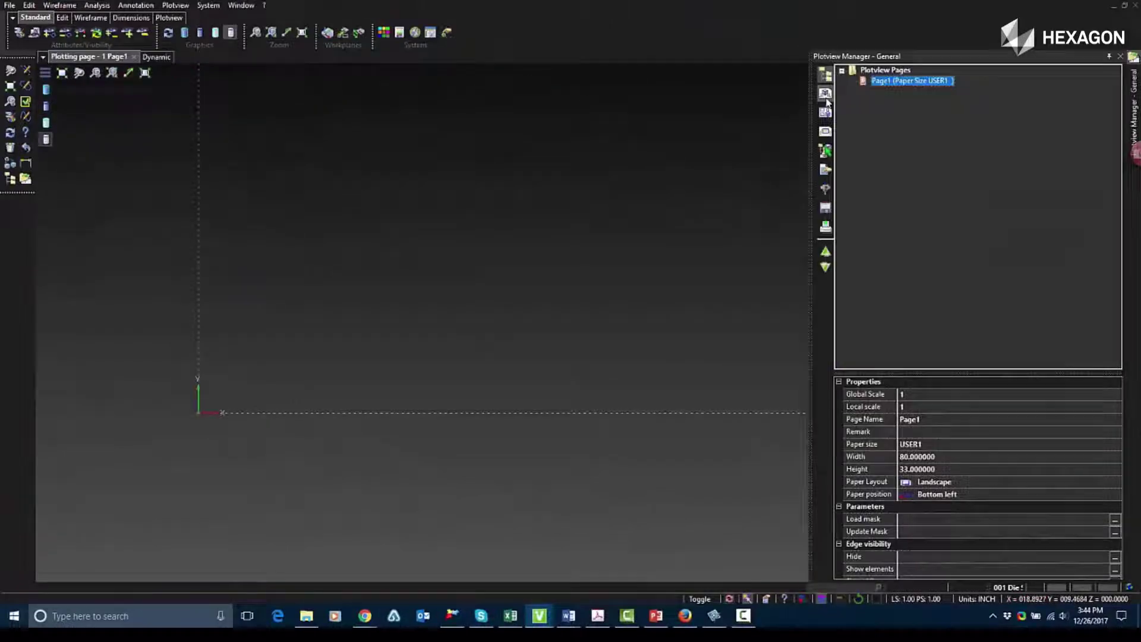
# - Add five more pages to the Plotview Pages list
pyautogui.rightClick(882, 70)
pyautogui.click(950, 187)
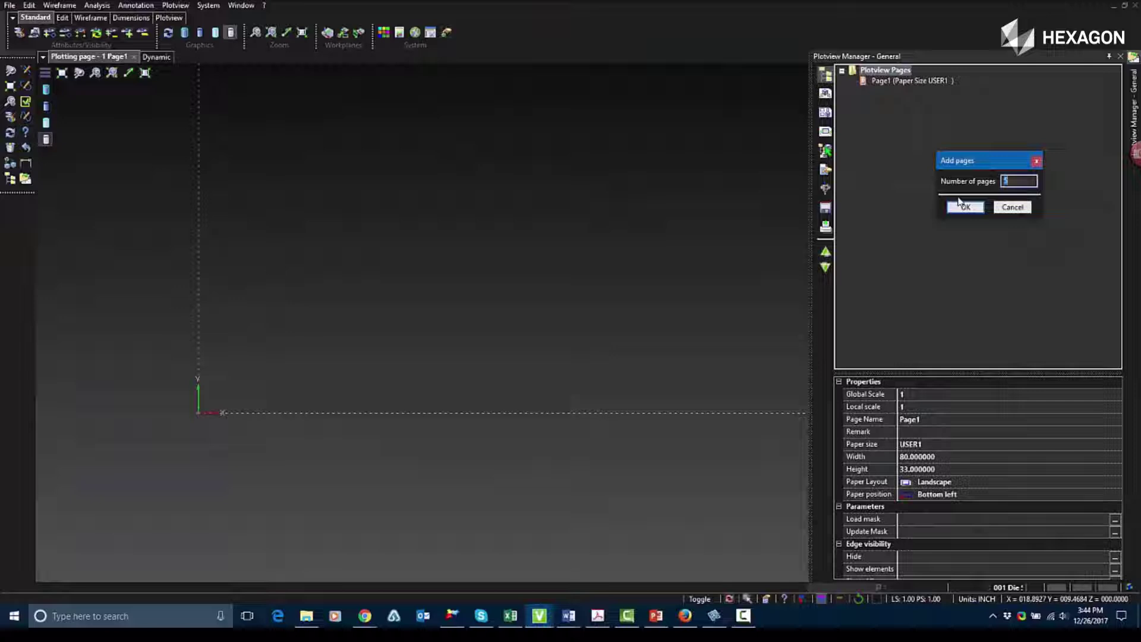
pyautogui.click(972, 209)
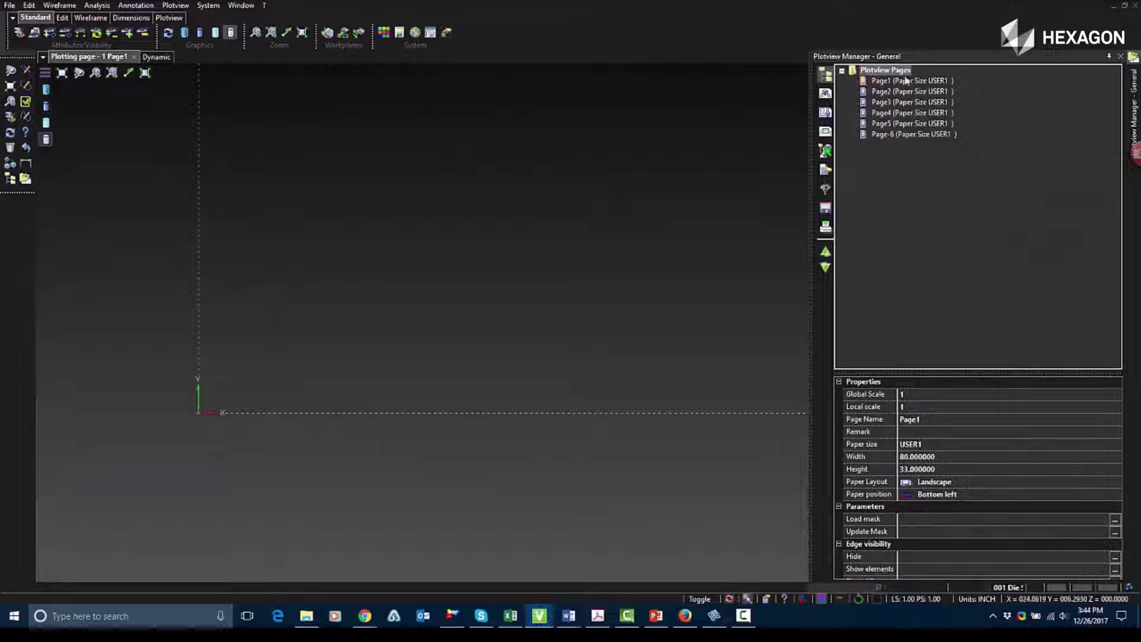
# - Set Page1's paper size to A (8.5 x 11)
pyautogui.click(916, 406)
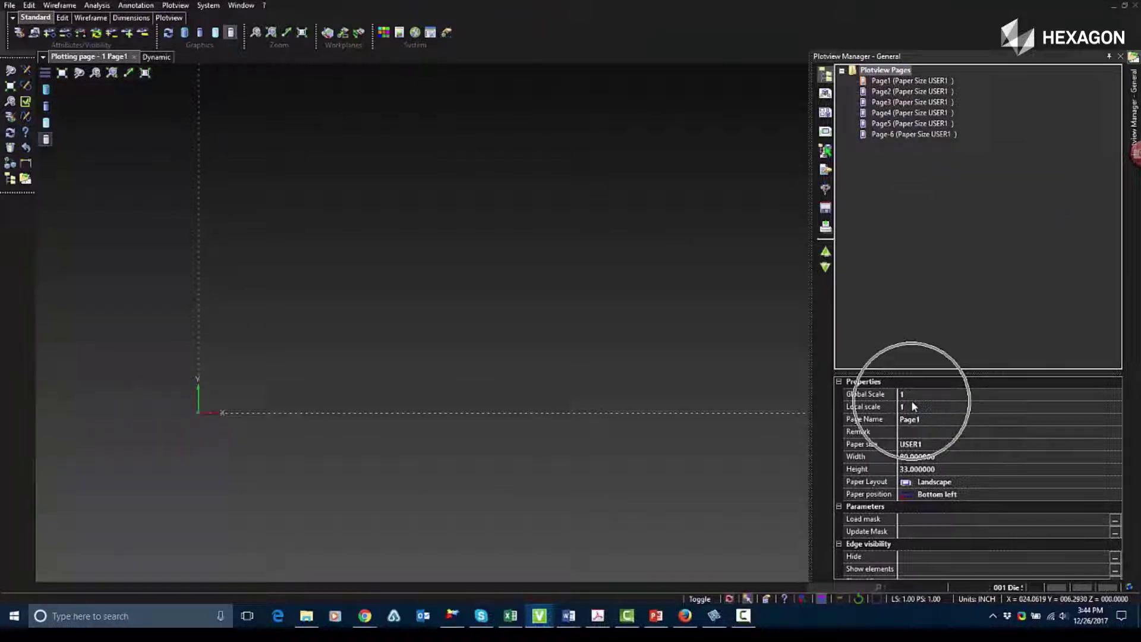
pyautogui.click(918, 422)
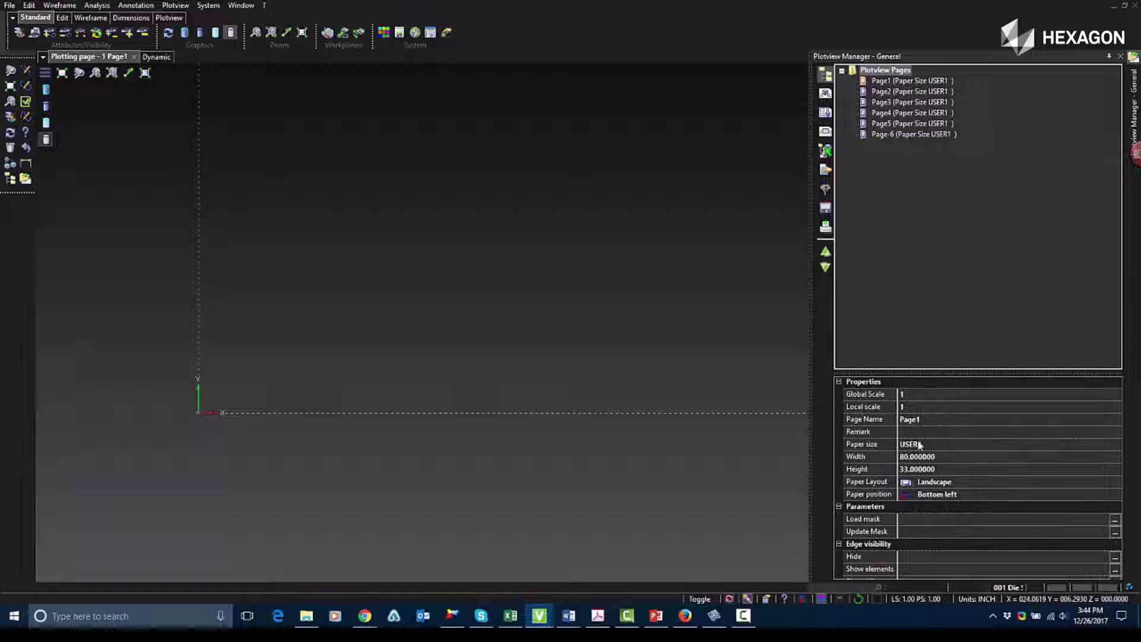
pyautogui.click(918, 444)
pyautogui.click(921, 445)
pyautogui.click(934, 466)
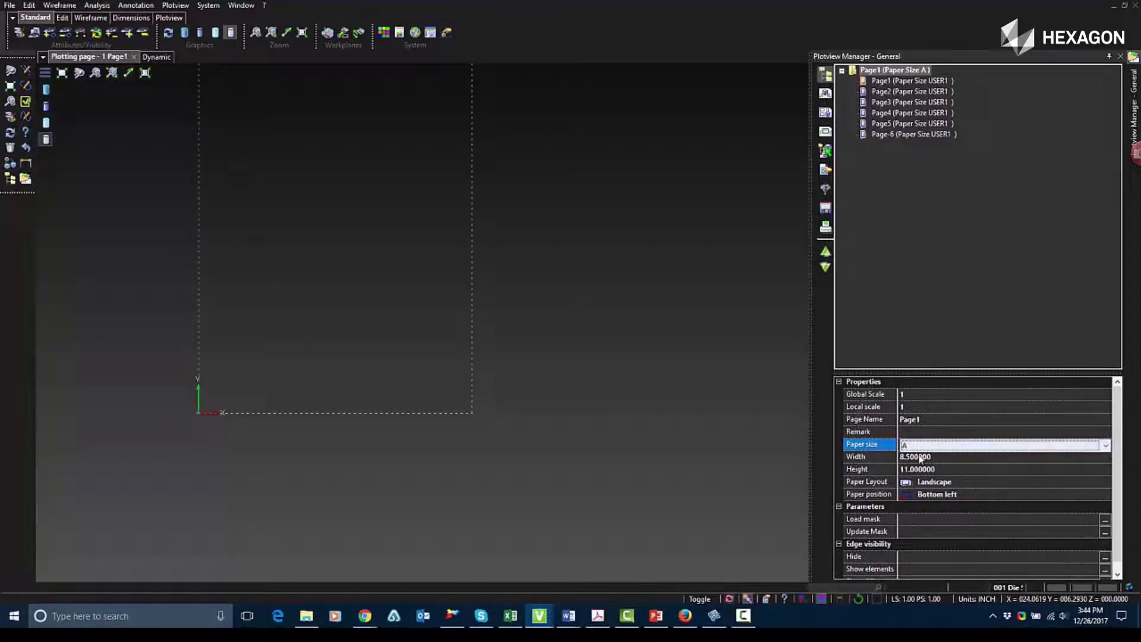
pyautogui.click(1105, 520)
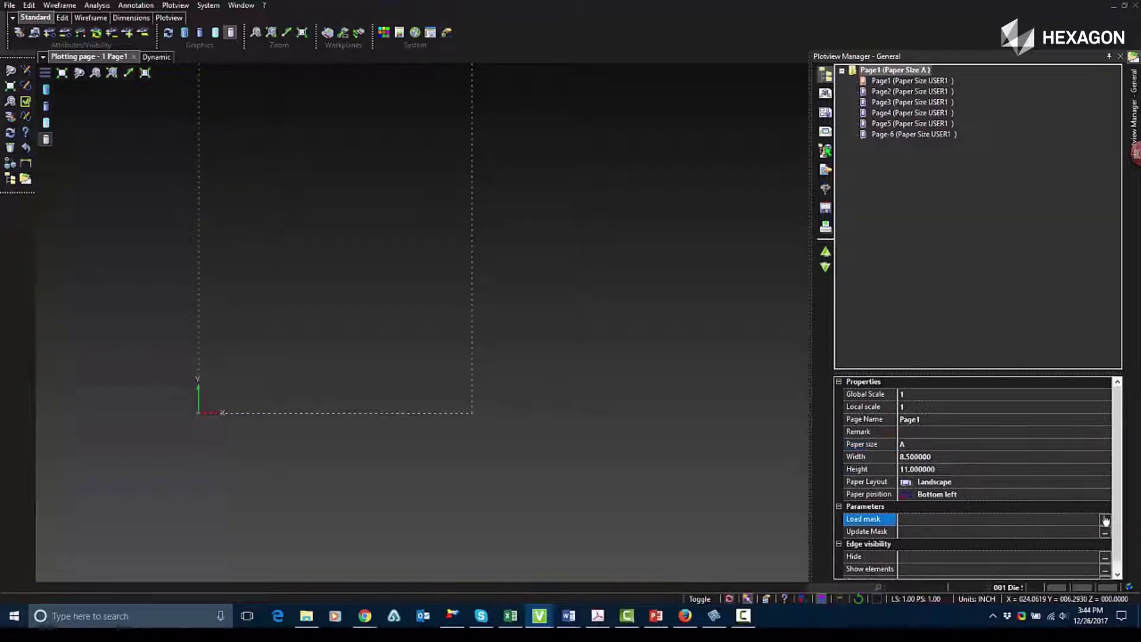
# - Place the TST mask.mas frame on Page1 at the origin and choose the Top workplane
pyautogui.scroll(-4, 383, 258)
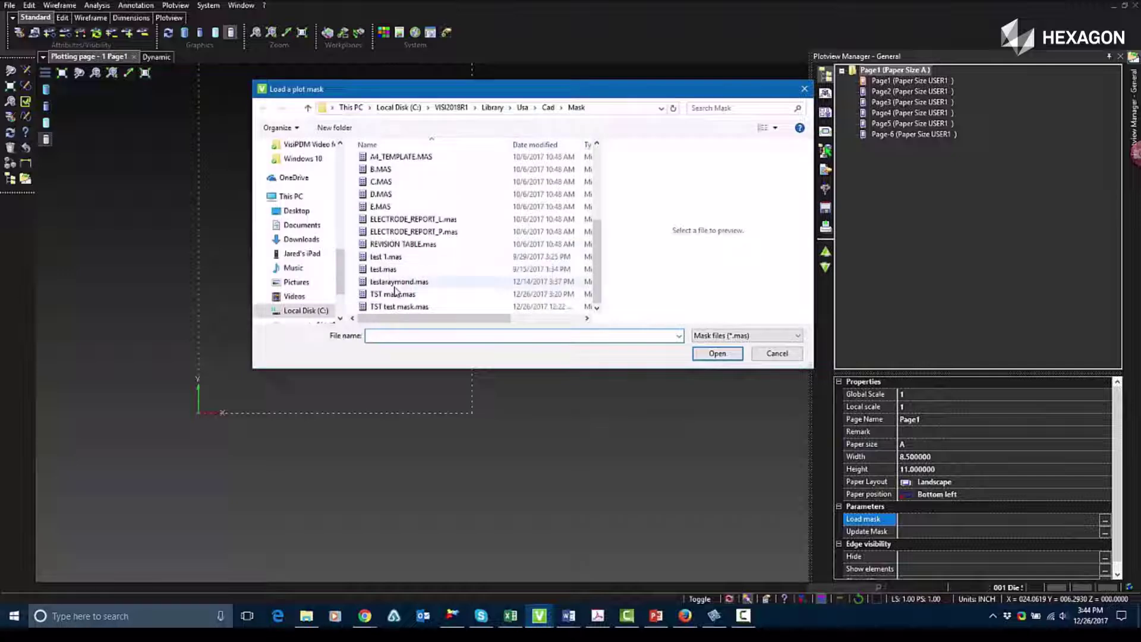
pyautogui.click(394, 294)
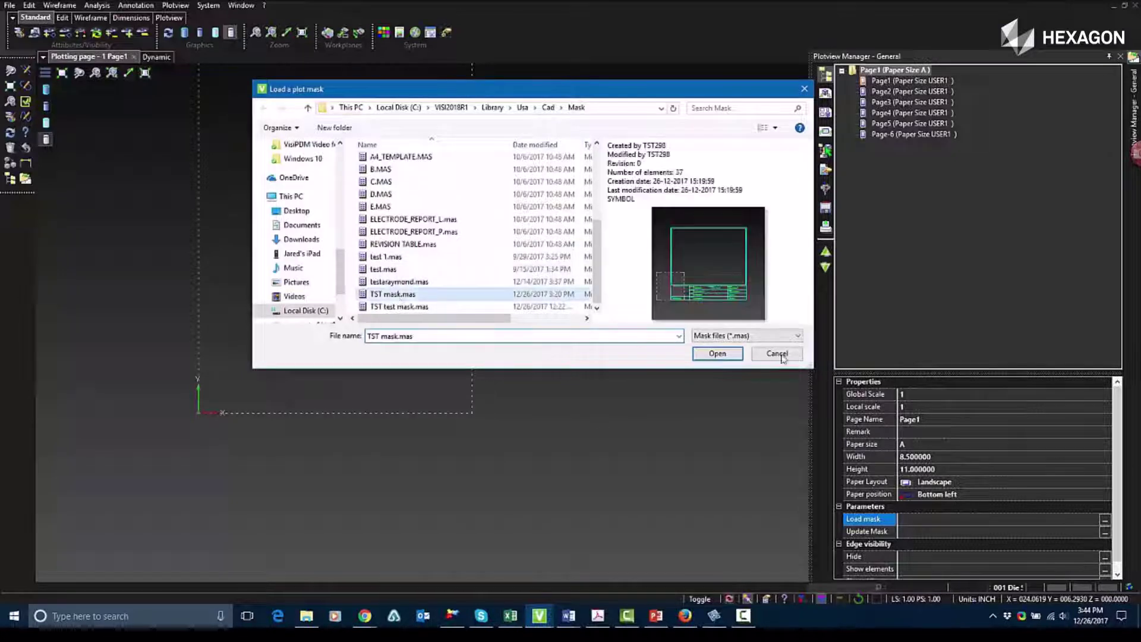
pyautogui.click(718, 354)
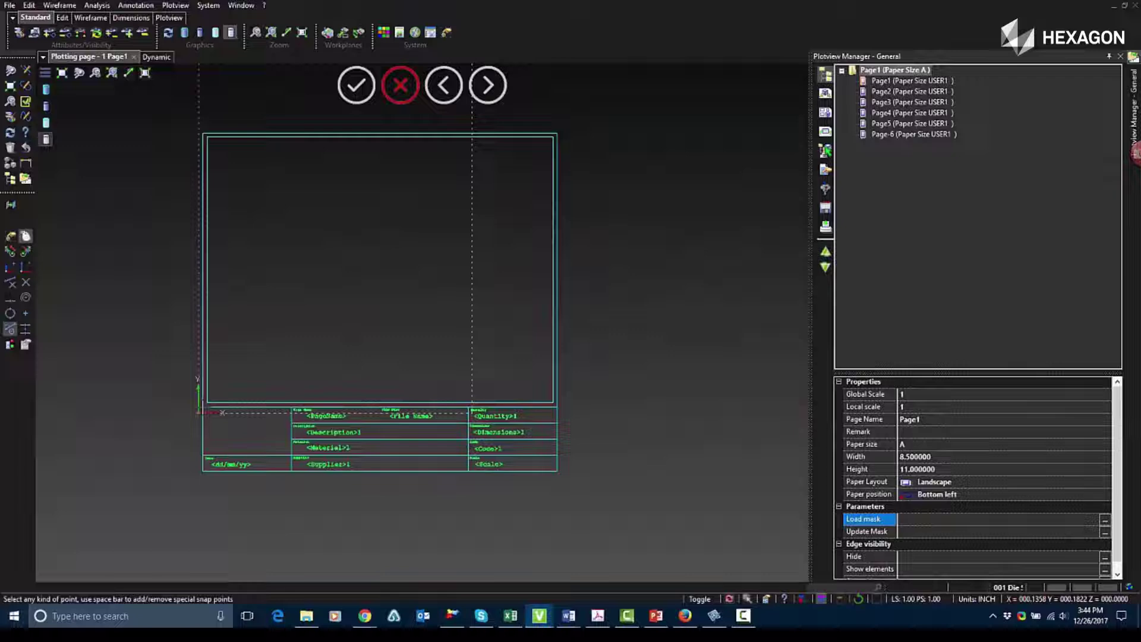
pyautogui.click(200, 411)
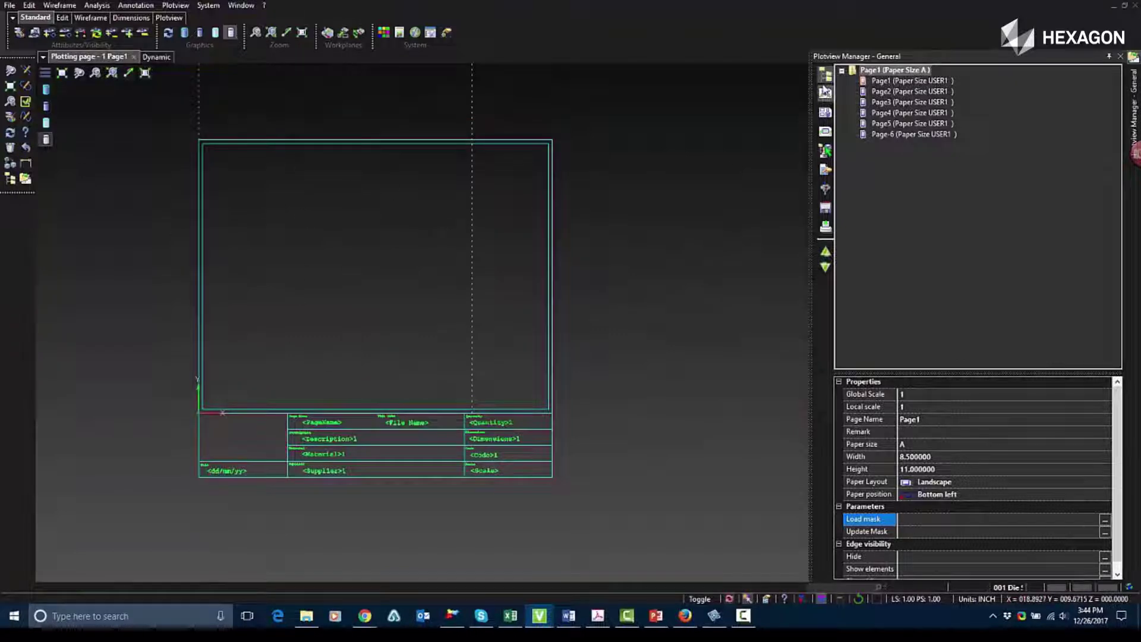
pyautogui.click(825, 94)
pyautogui.click(884, 130)
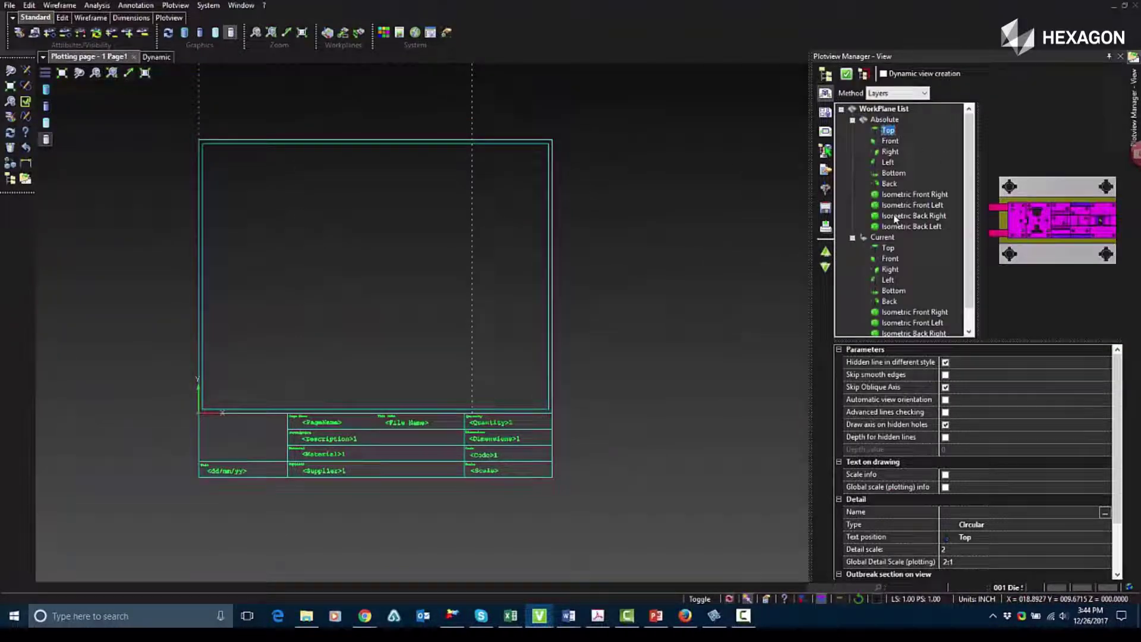
# - Place the Top view at a larger scale inside Page1's drawing frame
pyautogui.click(887, 130)
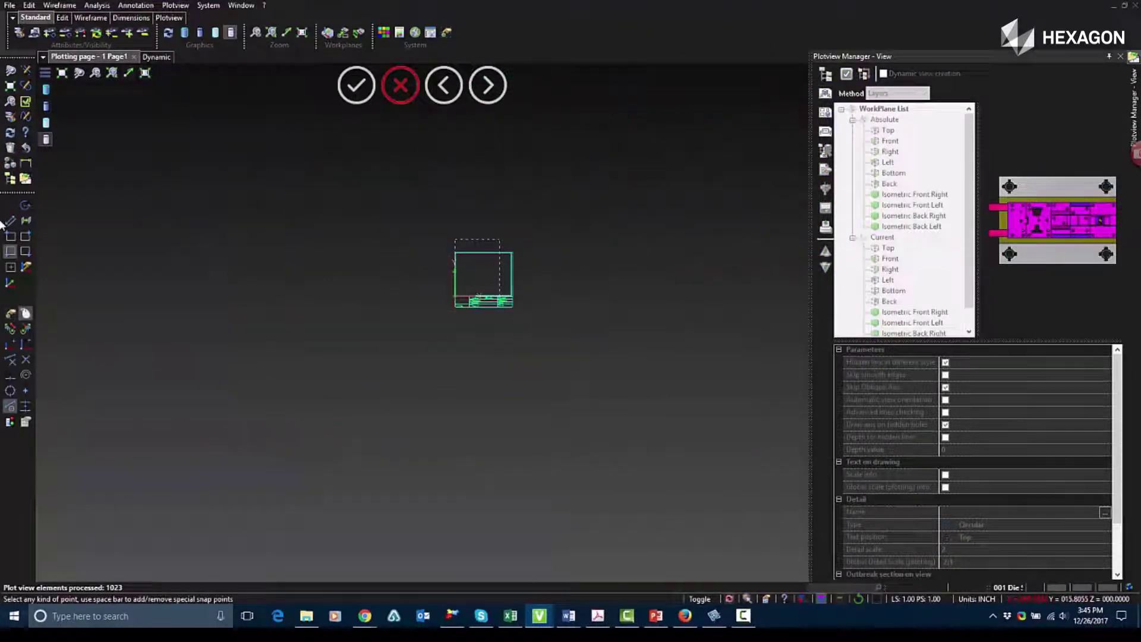
pyautogui.click(26, 220)
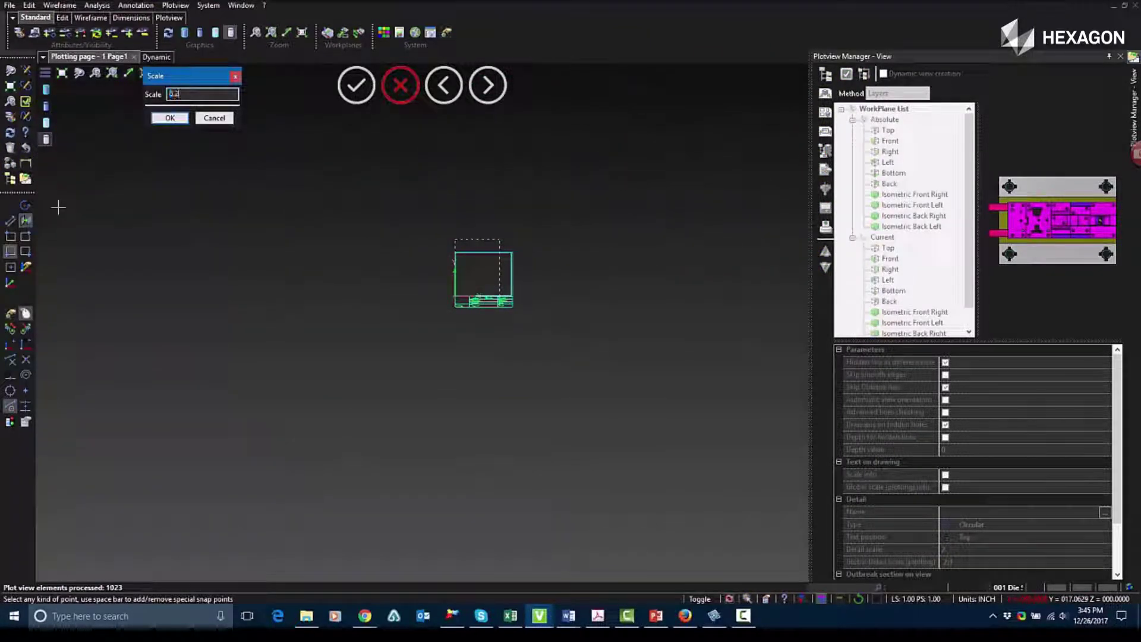
pyautogui.click(170, 118)
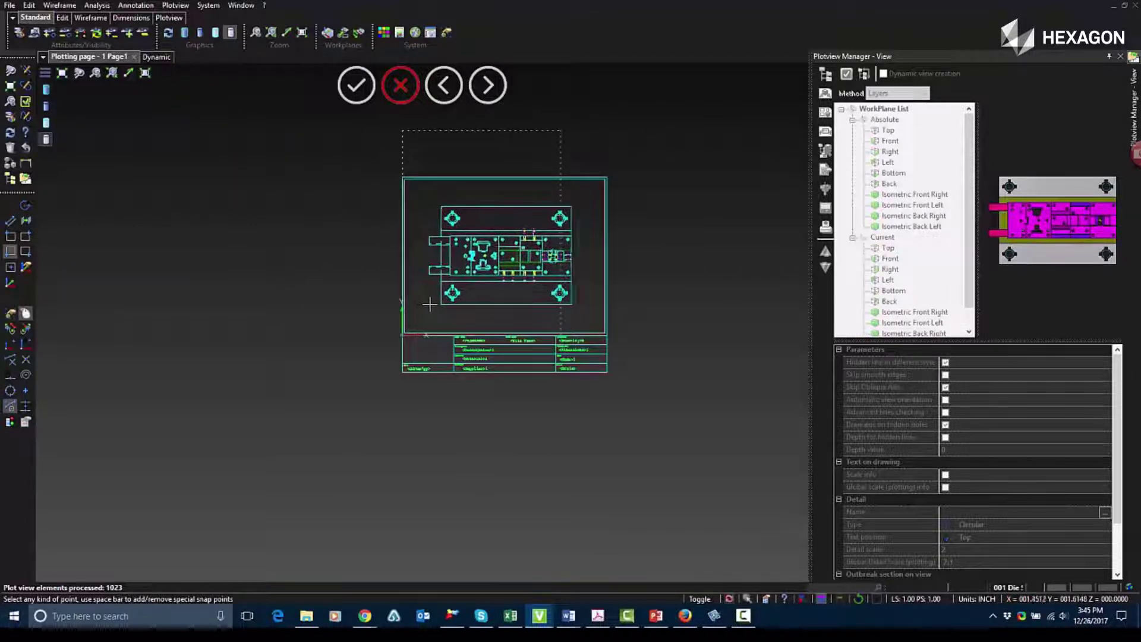
pyautogui.click(433, 305)
pyautogui.scroll(4, 531, 242)
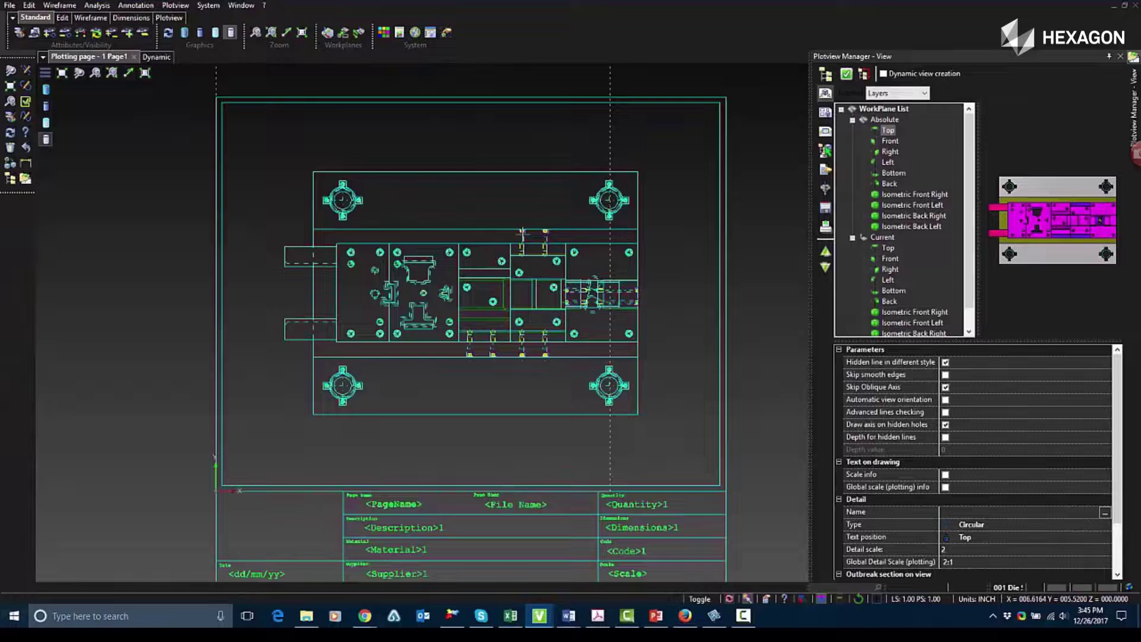
pyautogui.scroll(-4, 672, 380)
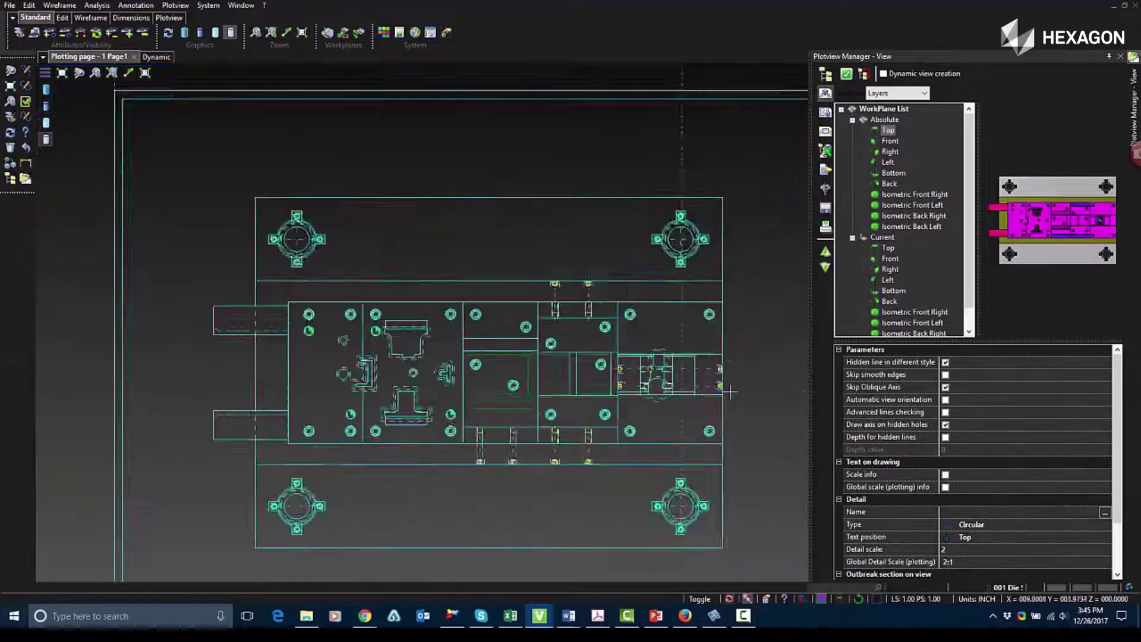
pyautogui.click(947, 375)
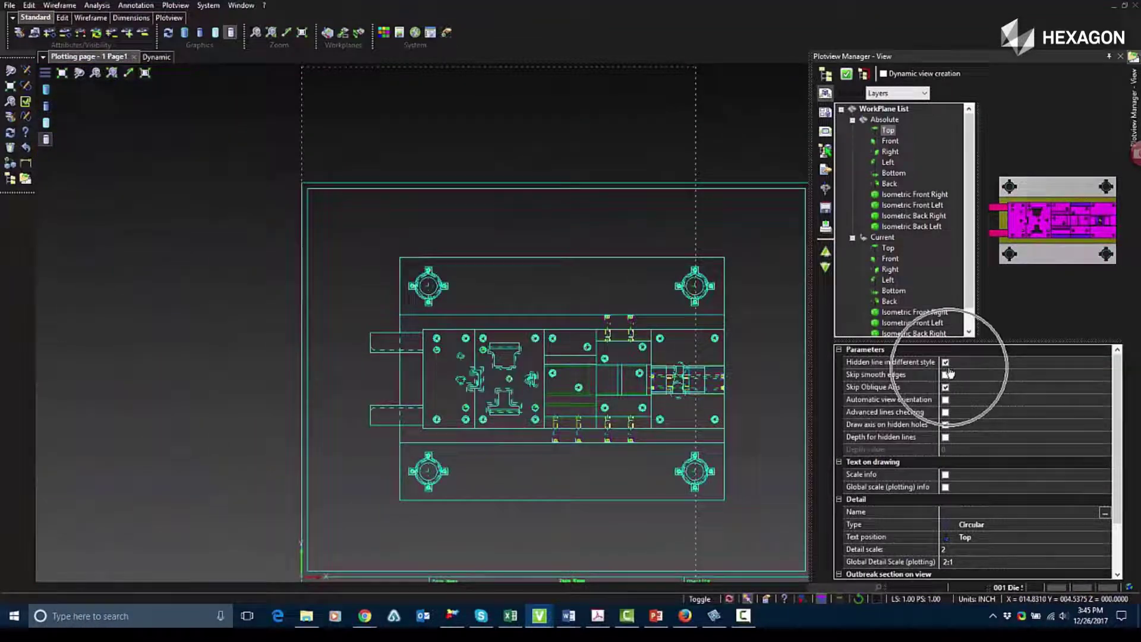
# - Update Page1's title block from the Top view: base, BP, 30 x 19 x 3, 1:1
pyautogui.click(826, 74)
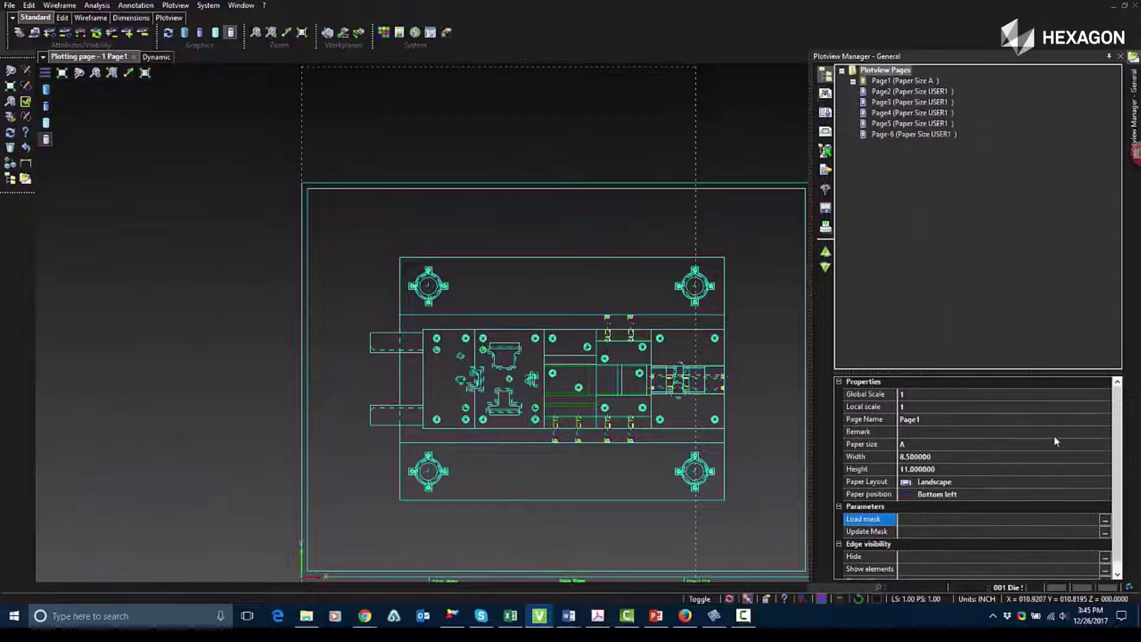
pyautogui.click(1105, 533)
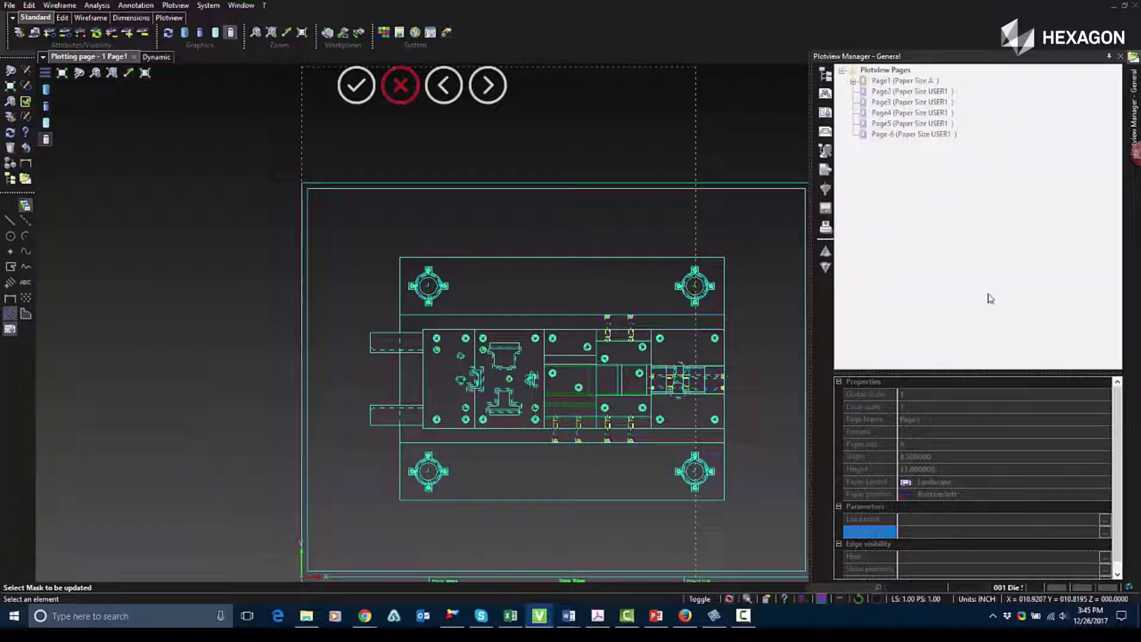
pyautogui.click(725, 220)
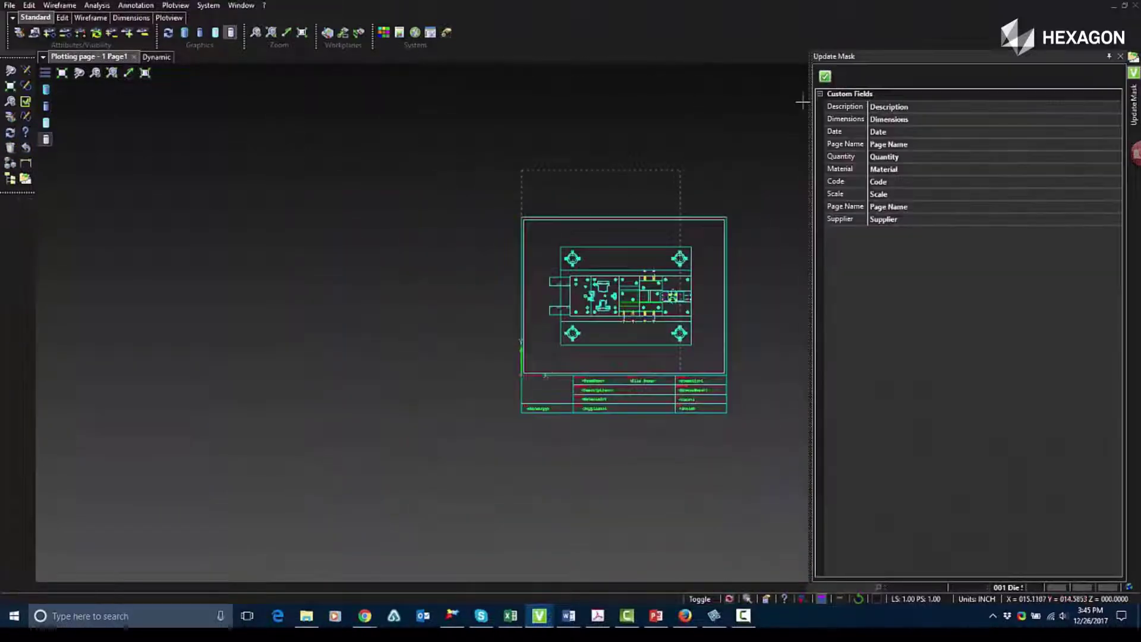
pyautogui.click(678, 247)
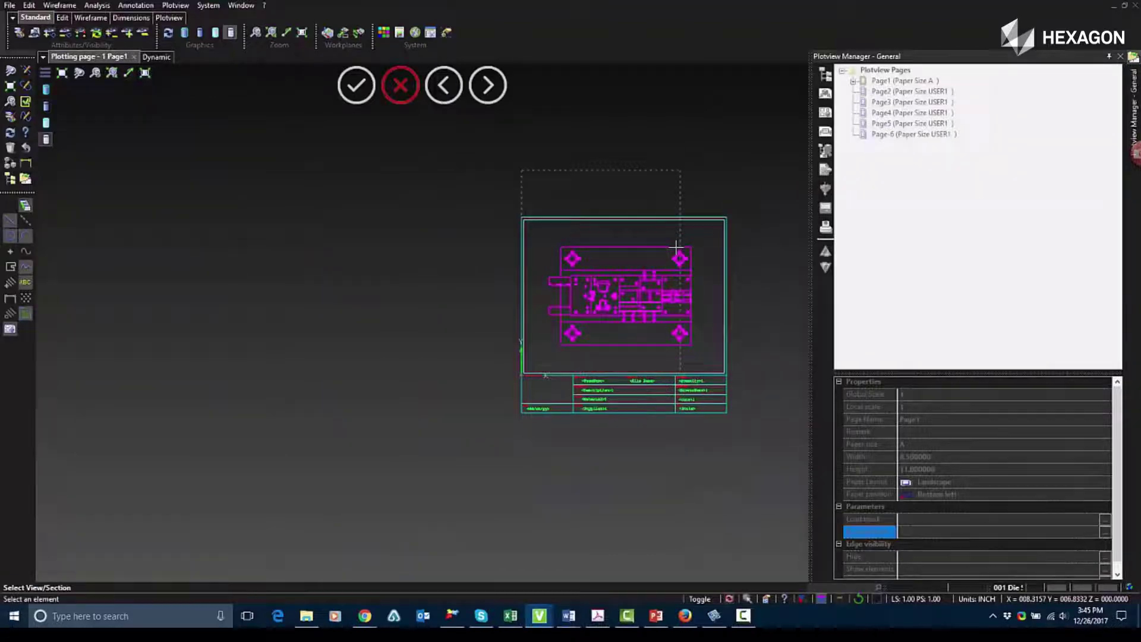
pyautogui.scroll(1, 689, 398)
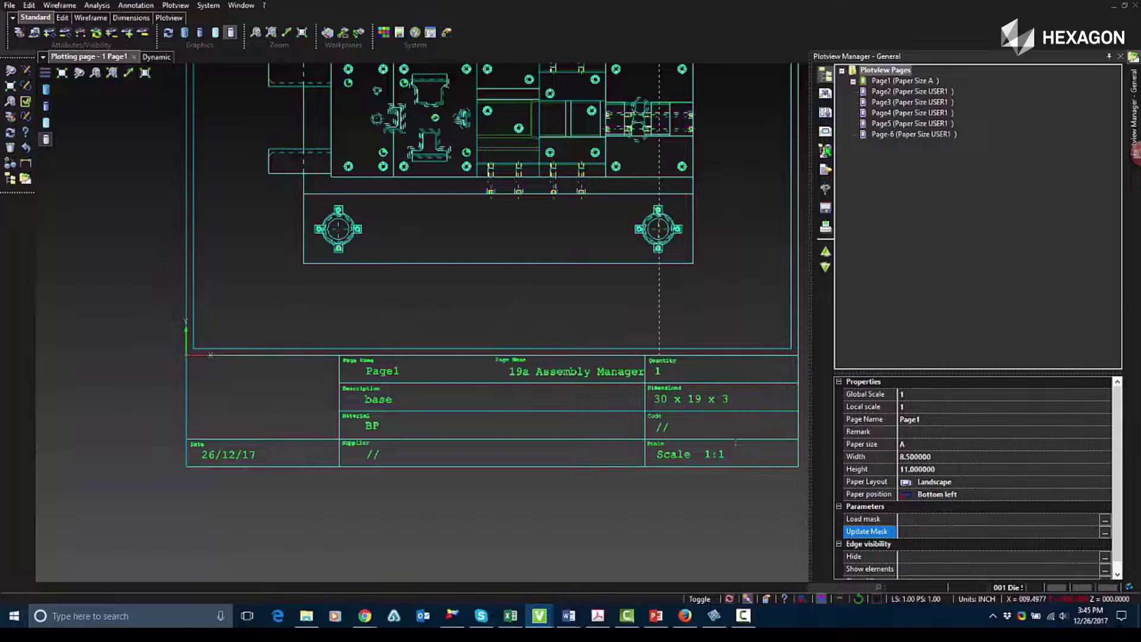
pyautogui.click(826, 94)
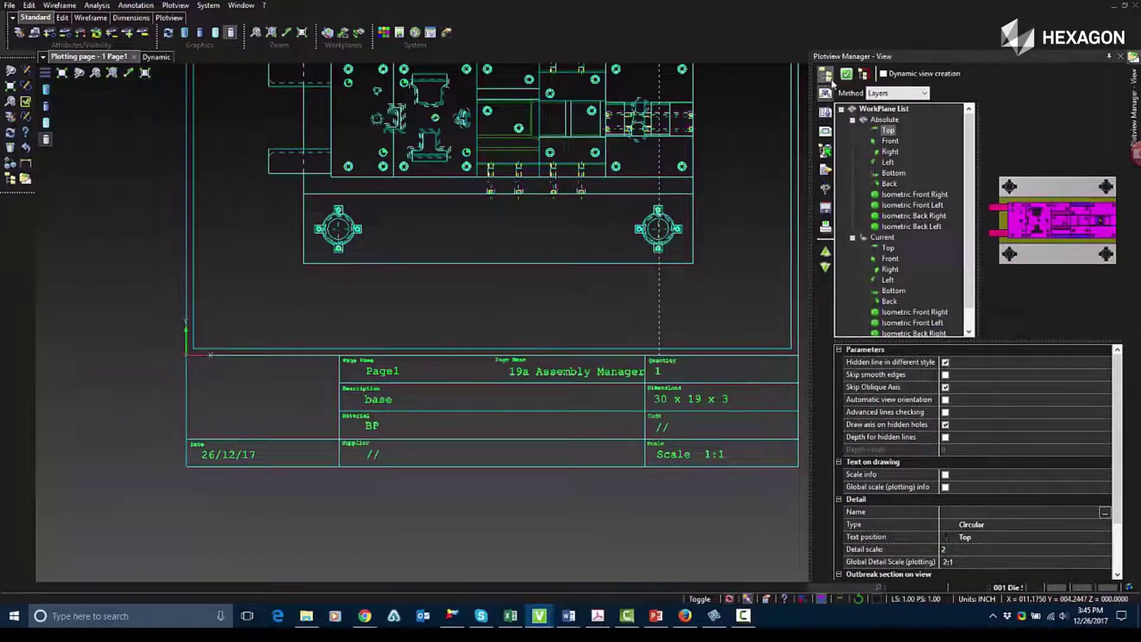
# - On Page3, generate Top, Front, shaded Right and Isometric Front Right views of the die
pyautogui.click(825, 74)
pyautogui.doubleClick(886, 102)
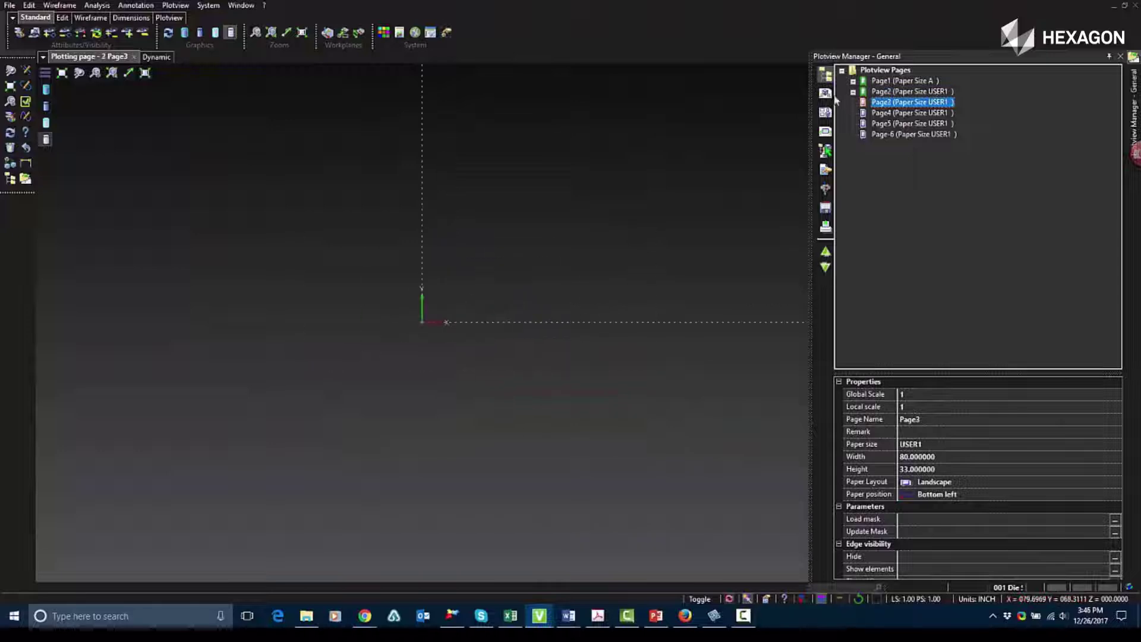
pyautogui.click(826, 113)
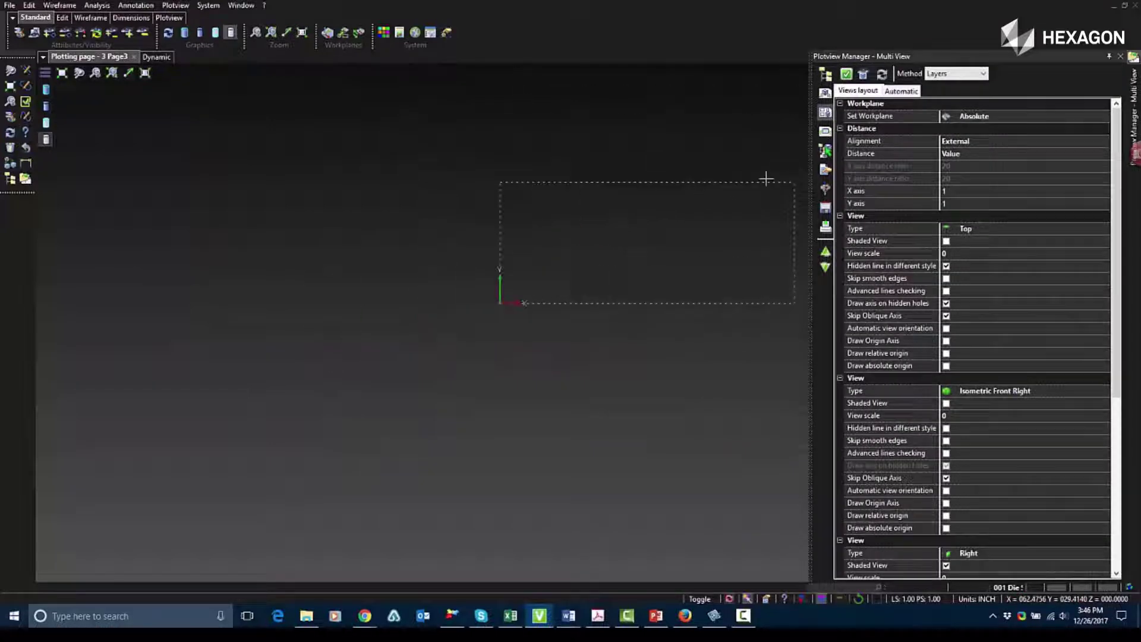
pyautogui.click(846, 74)
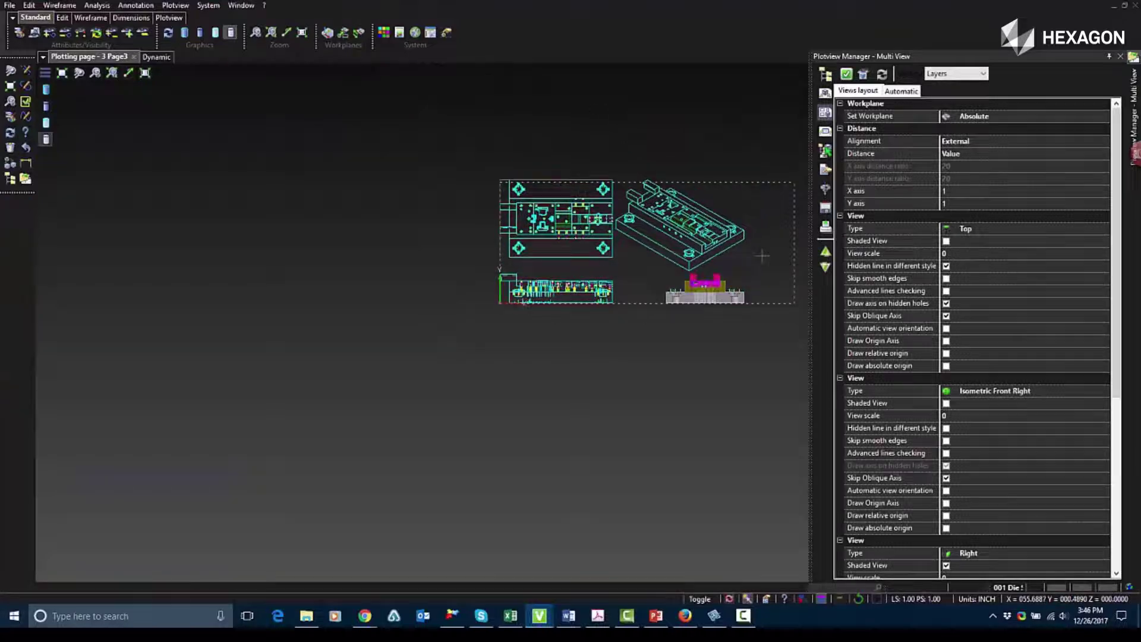
pyautogui.scroll(5, 745, 279)
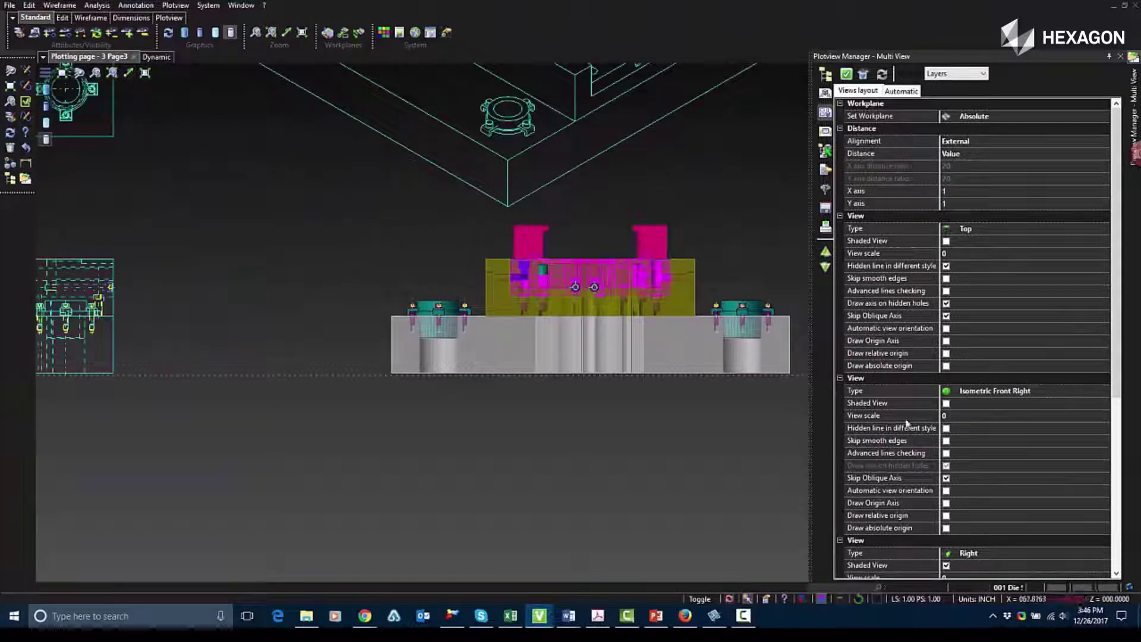
pyautogui.scroll(-5, 907, 423)
pyautogui.click(954, 384)
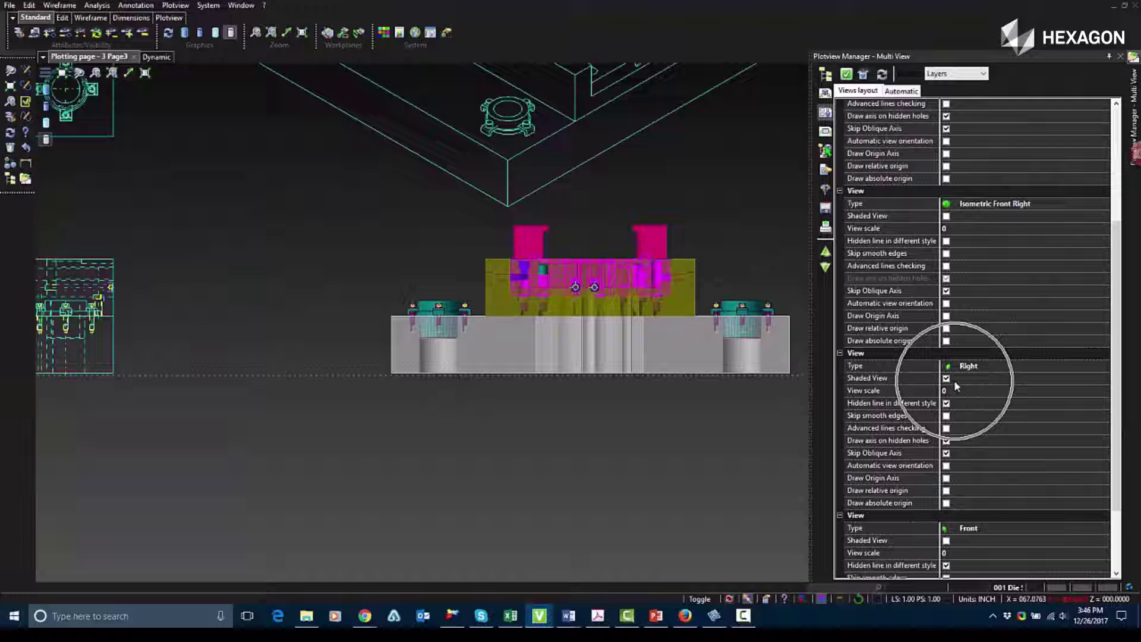
pyautogui.click(955, 384)
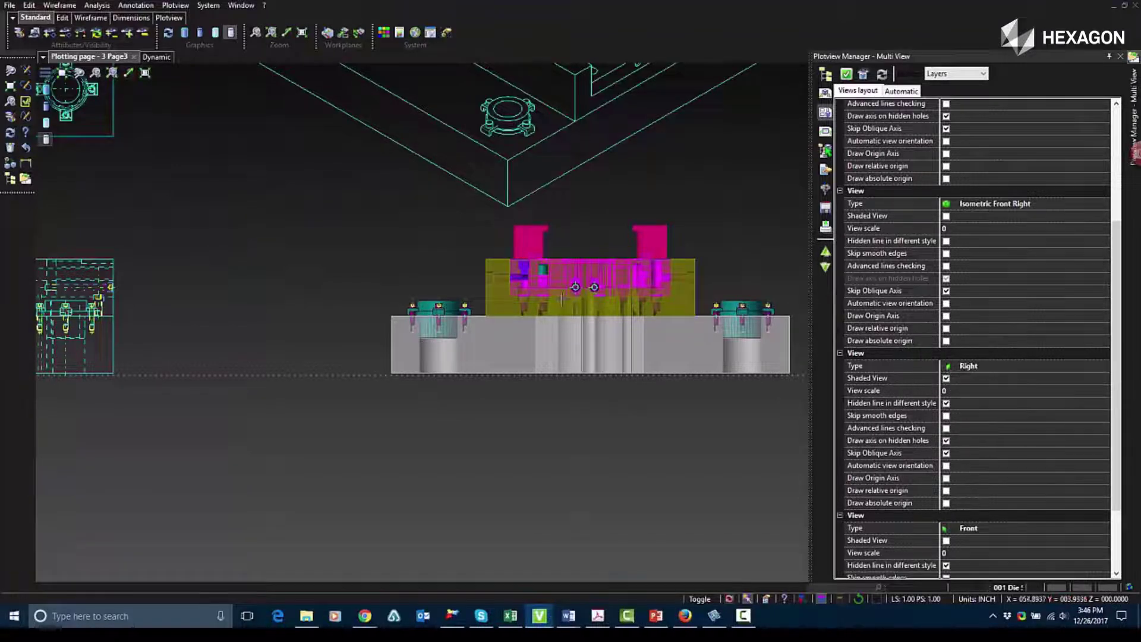
pyautogui.scroll(-5, 490, 303)
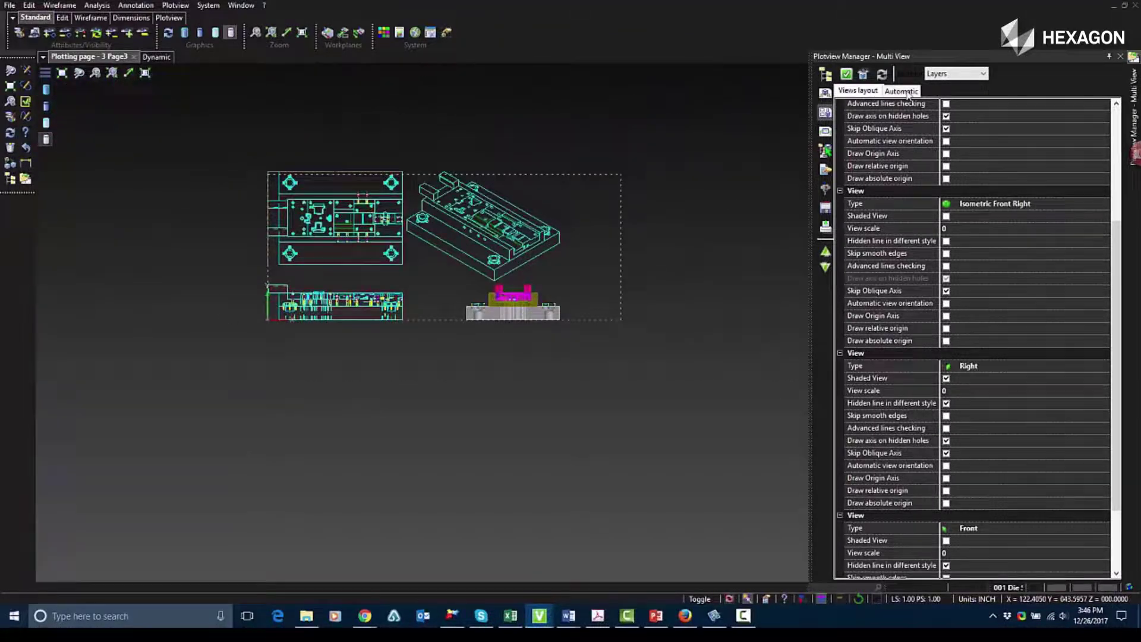
# - Load TST mask.mas for automatic multi-view pages and keep Method set to Layers
pyautogui.click(907, 93)
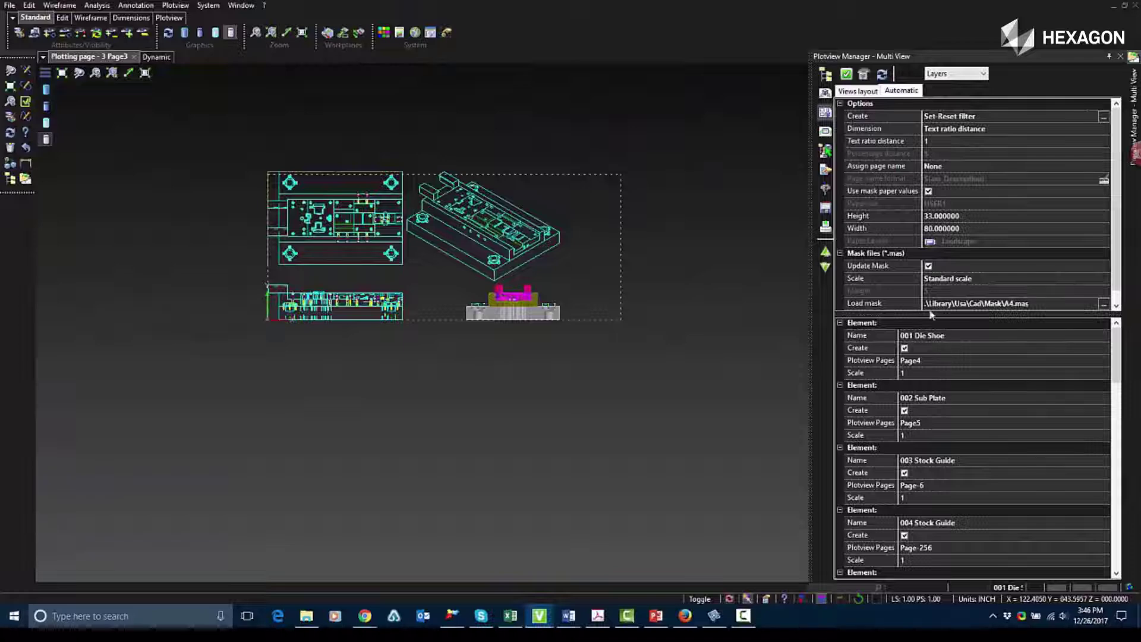
pyautogui.scroll(-1, 977, 189)
pyautogui.click(1104, 291)
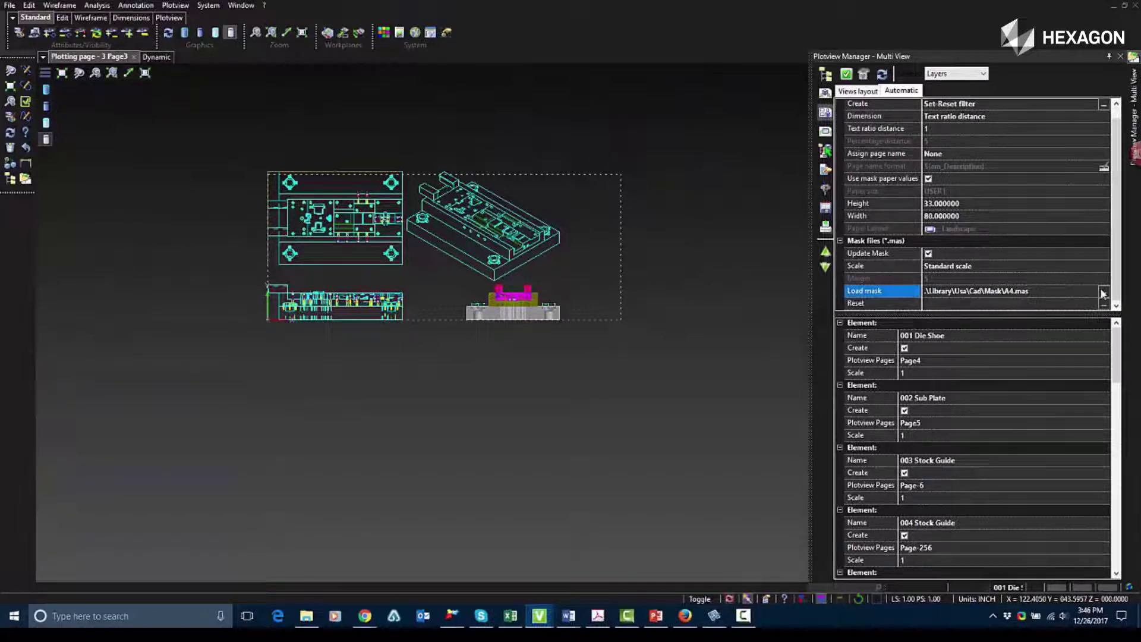
pyautogui.scroll(-4, 453, 234)
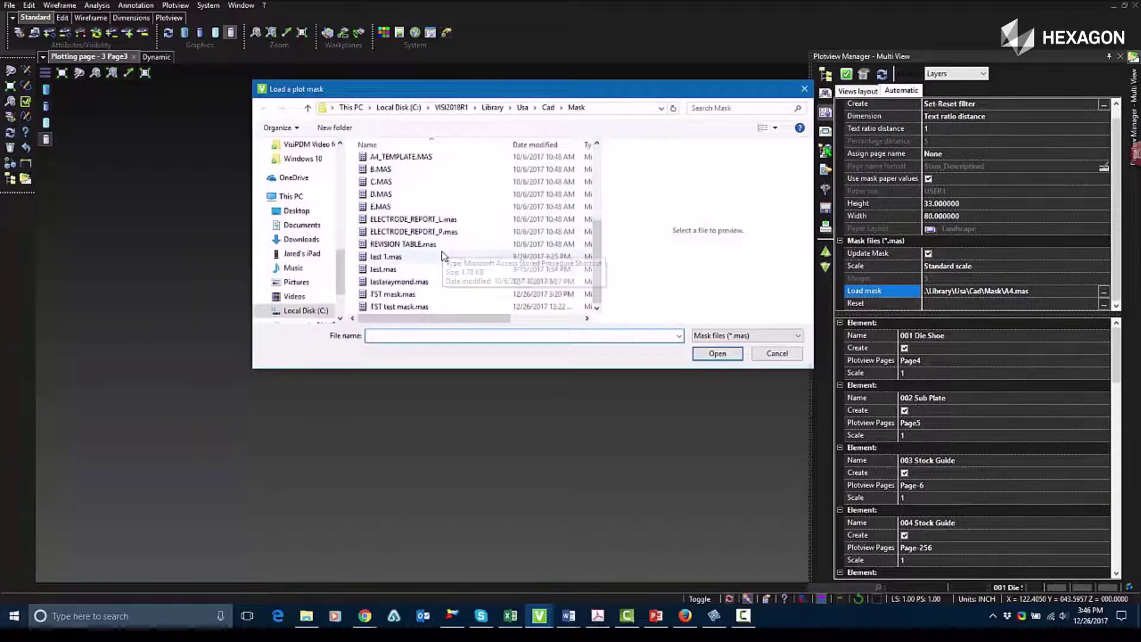
pyautogui.click(393, 294)
pyautogui.click(717, 353)
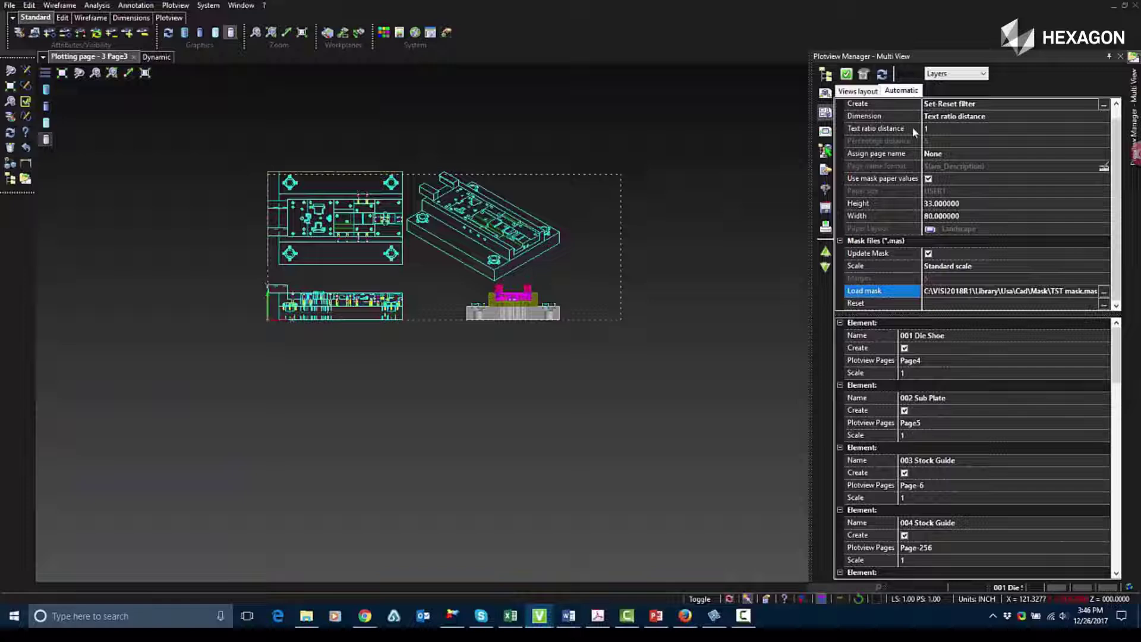
pyautogui.click(956, 74)
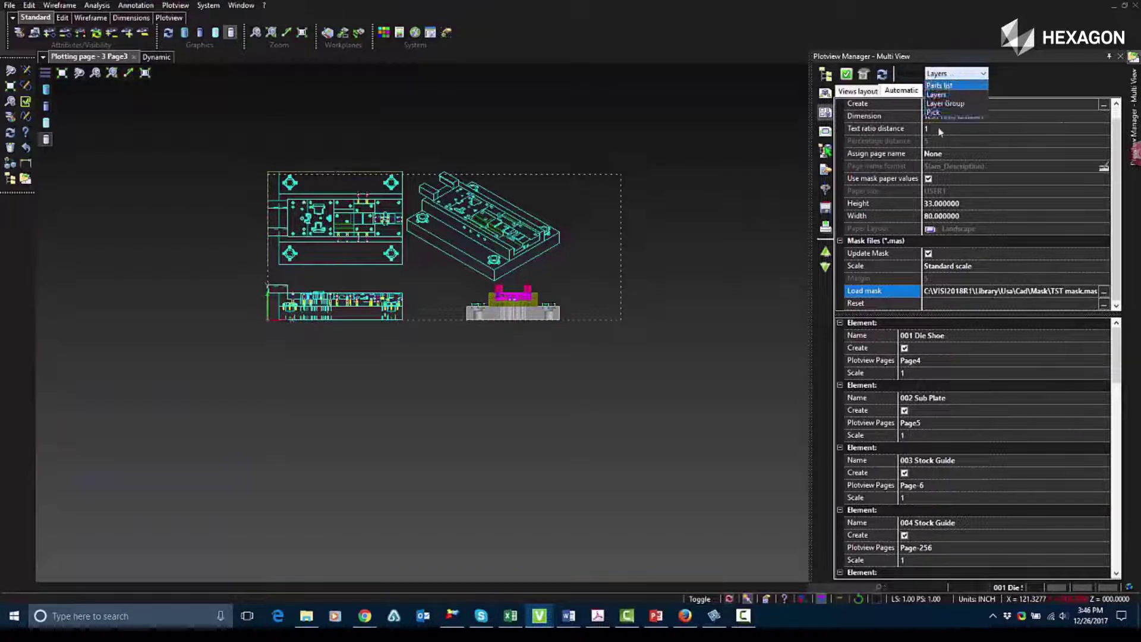
pyautogui.click(952, 94)
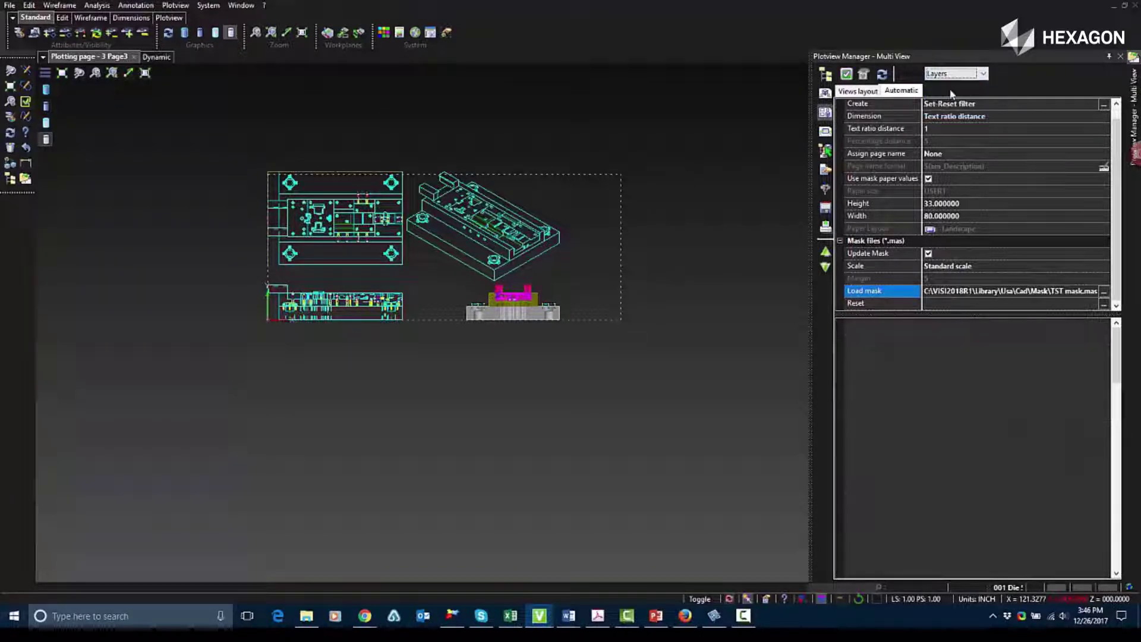
# - Generate the layer pages automatically and review Page-256 through Page-271
pyautogui.click(884, 75)
pyautogui.click(850, 75)
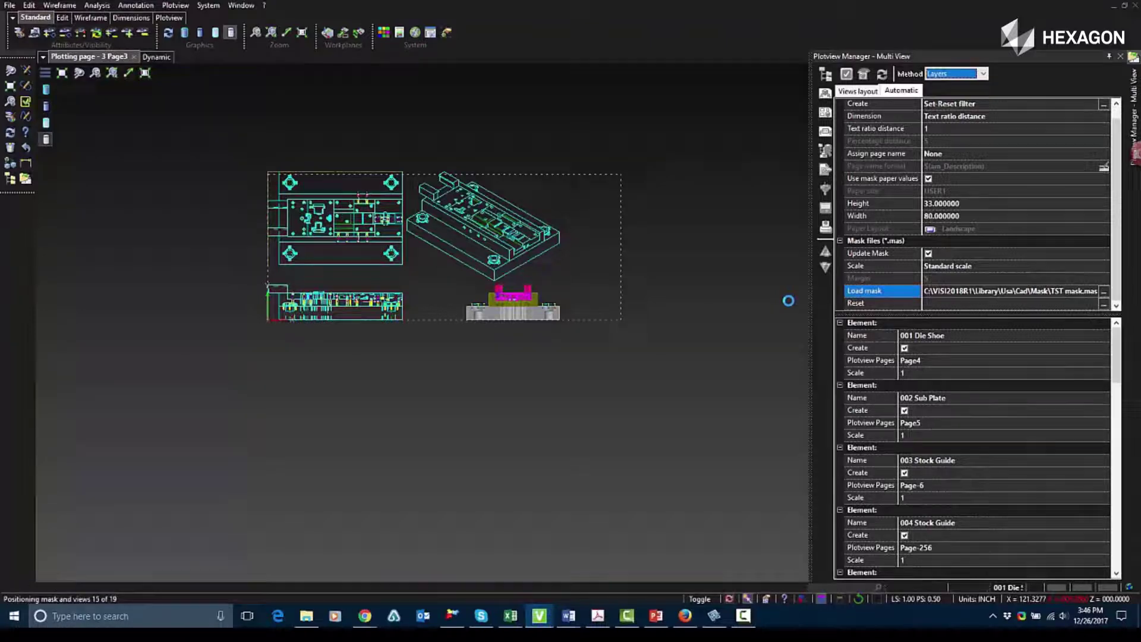
pyautogui.click(826, 74)
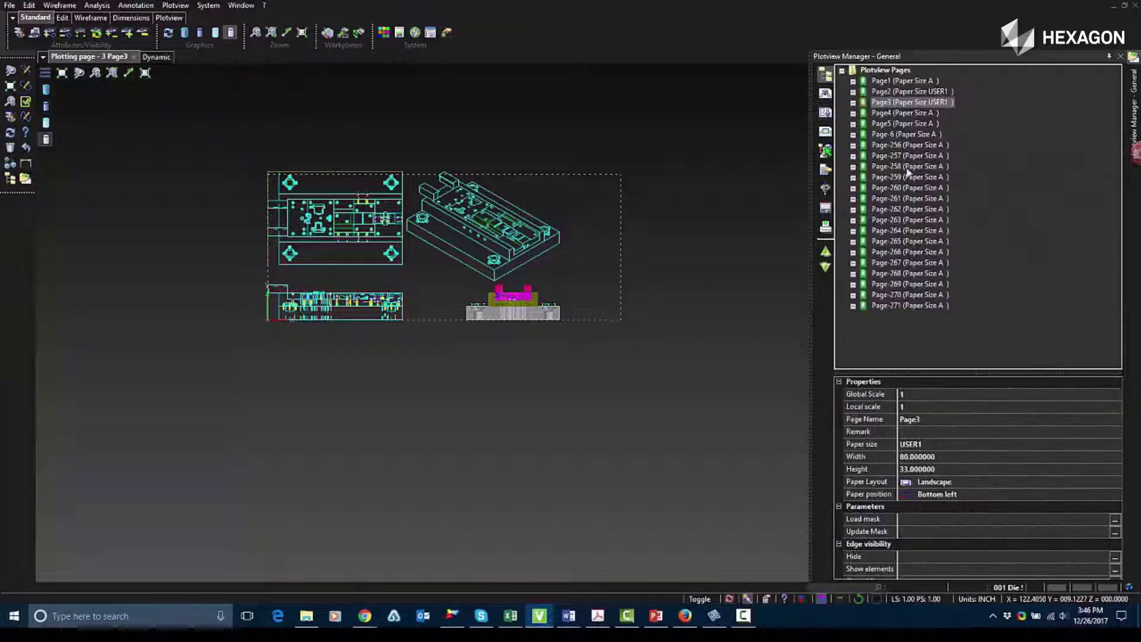
pyautogui.click(910, 145)
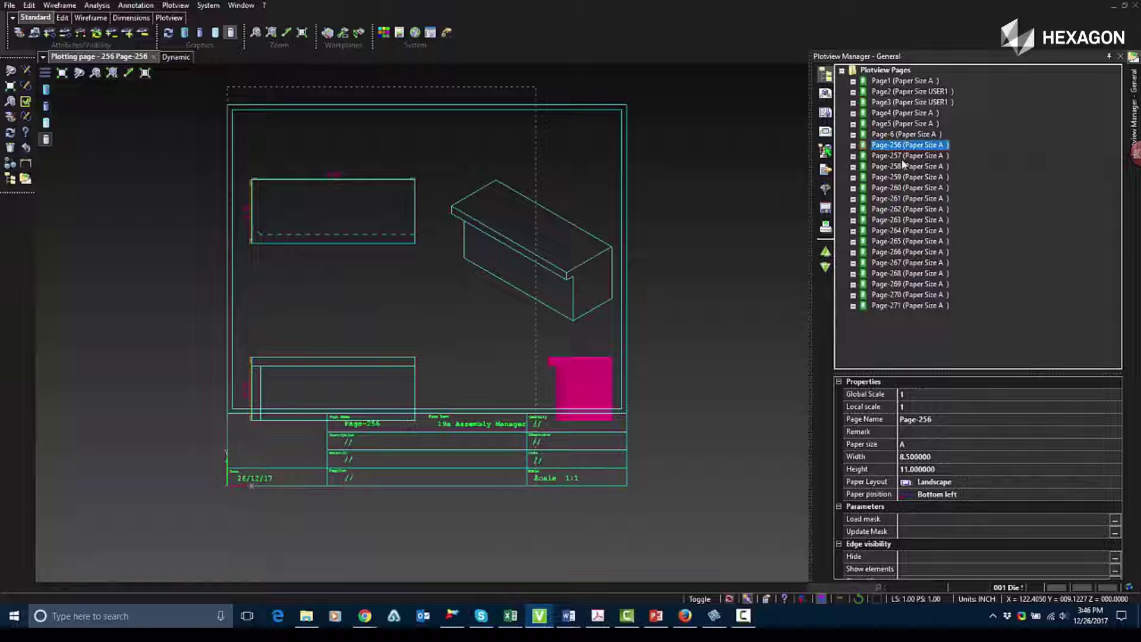
pyautogui.click(904, 158)
pyautogui.press('Down')
pyautogui.press('Down')
pyautogui.press('Down')
pyautogui.press('Down')
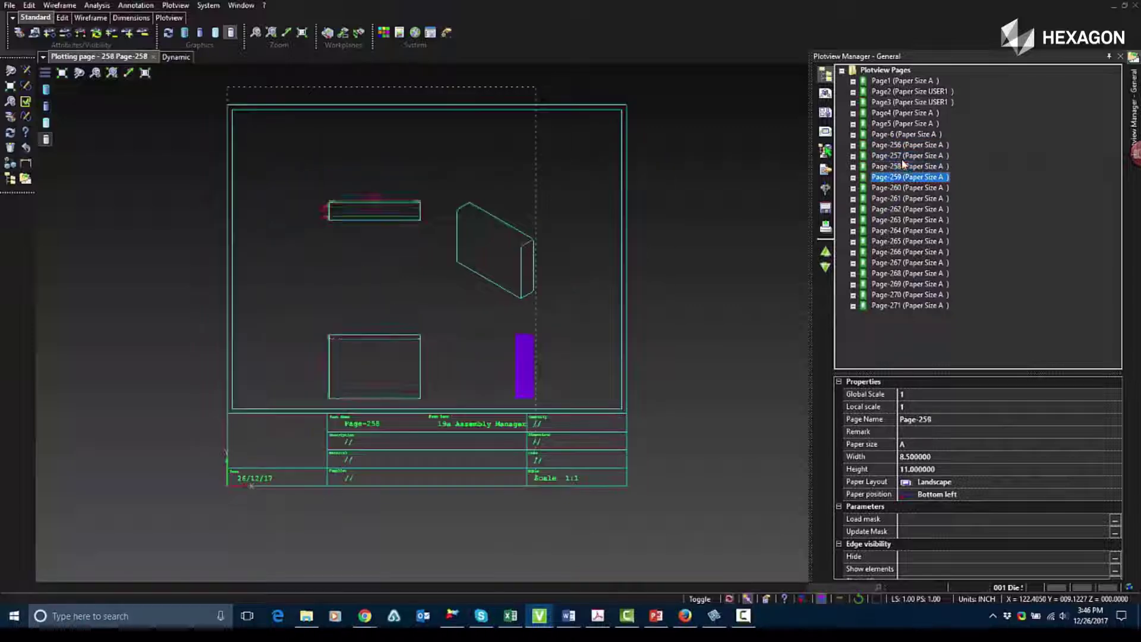
pyautogui.press('Down')
pyautogui.press('Down')
pyautogui.press('Down')
pyautogui.press('Down')
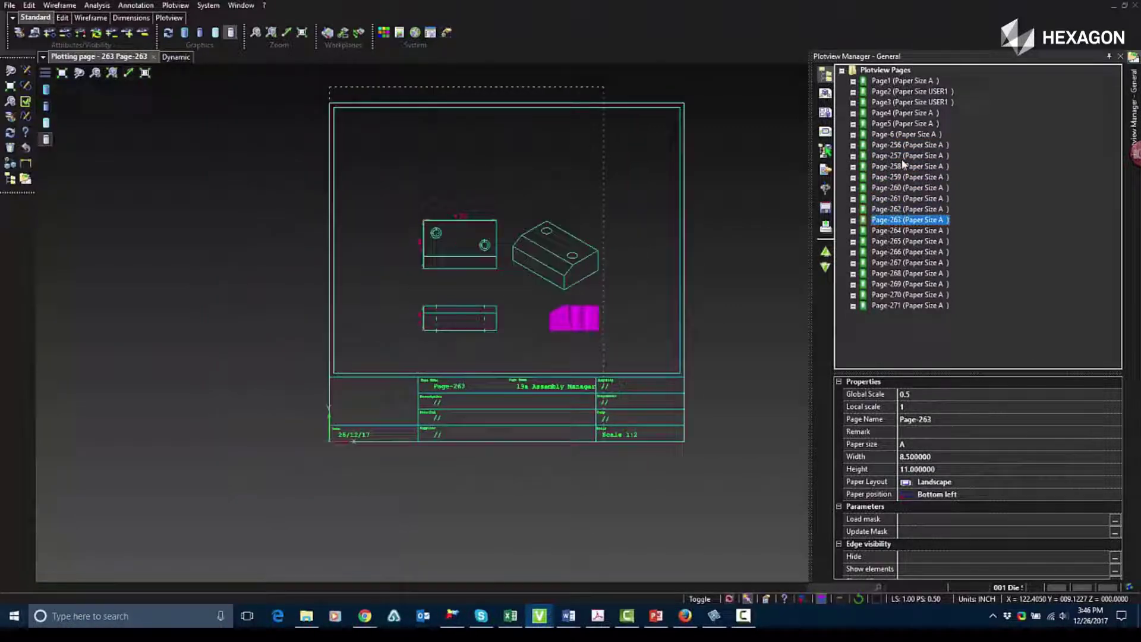
pyautogui.press('Down')
pyautogui.press('Down')
pyautogui.press('Down')
pyautogui.press('Down')
pyautogui.press('Down')
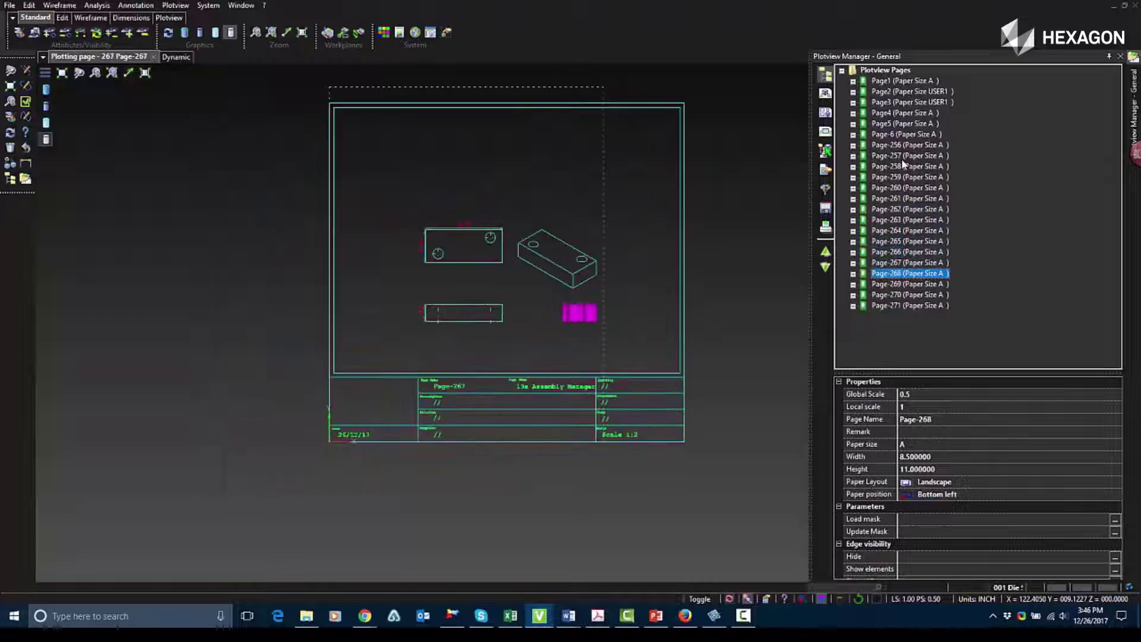
pyautogui.press('Down')
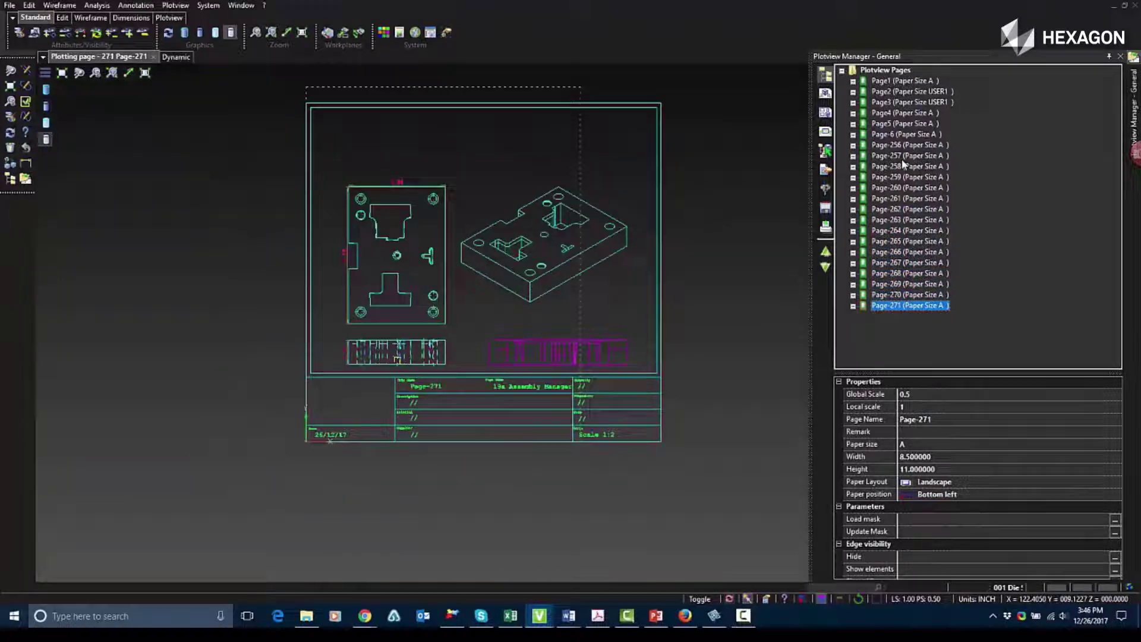
# - Add five USER1 pages and open Page-7
pyautogui.rightClick(868, 70)
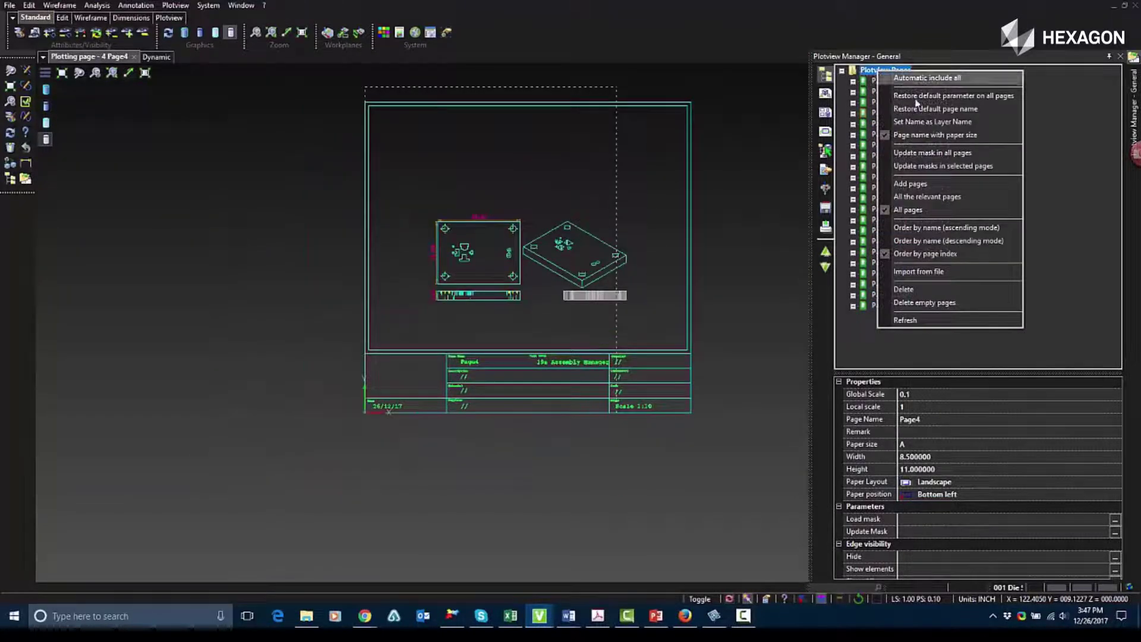
pyautogui.click(930, 182)
pyautogui.click(947, 208)
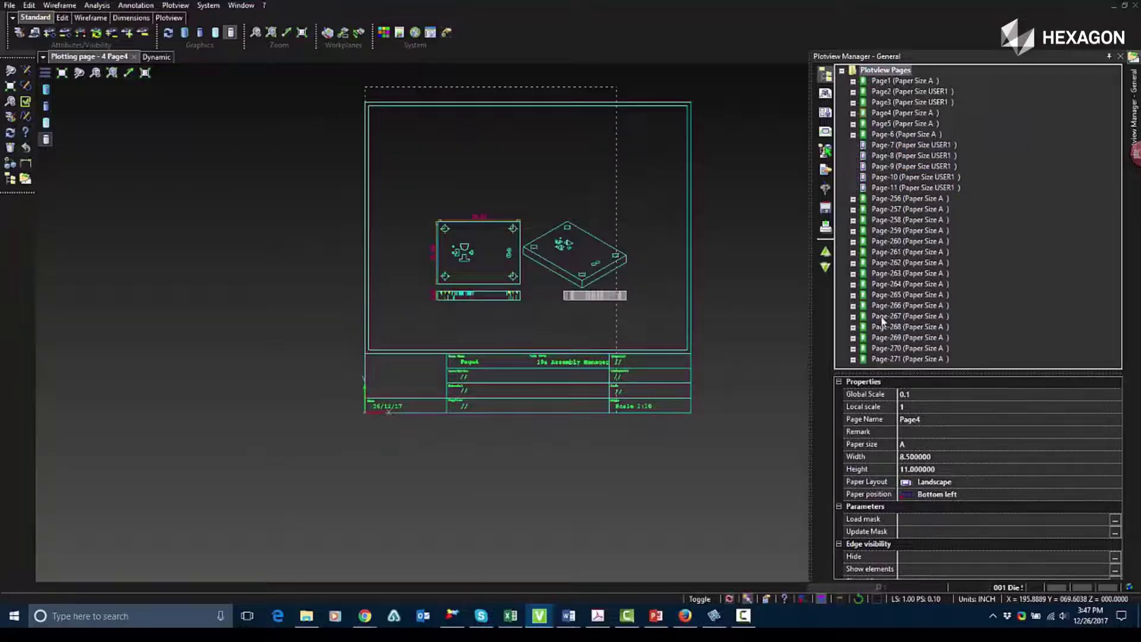
pyautogui.click(892, 146)
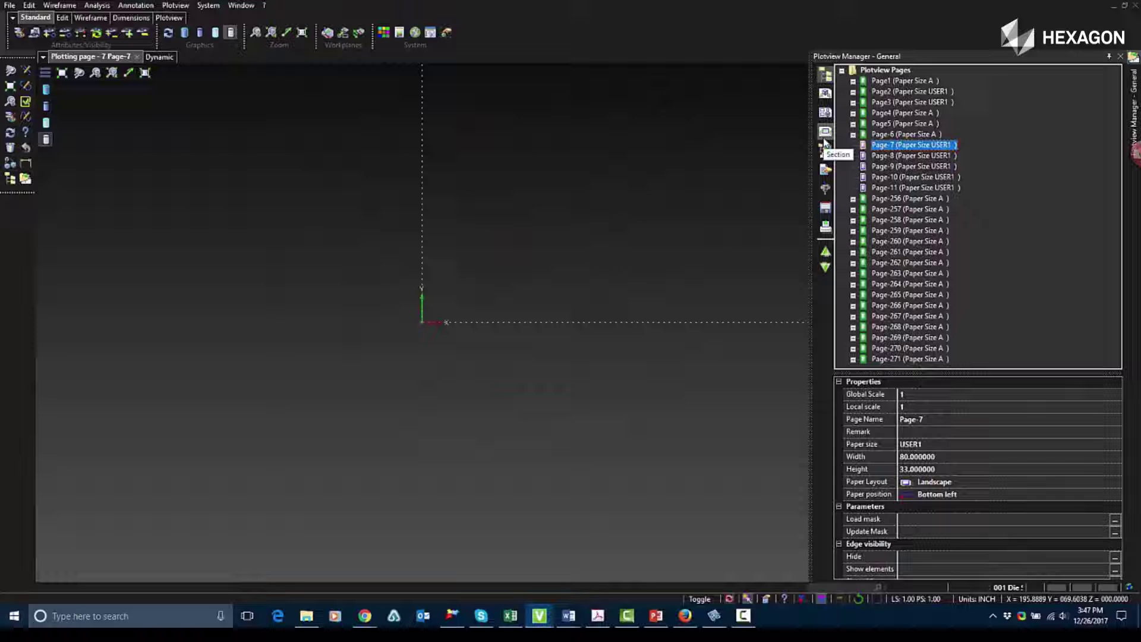
# - Place a Top plan view of the die on Page-7
pyautogui.click(826, 93)
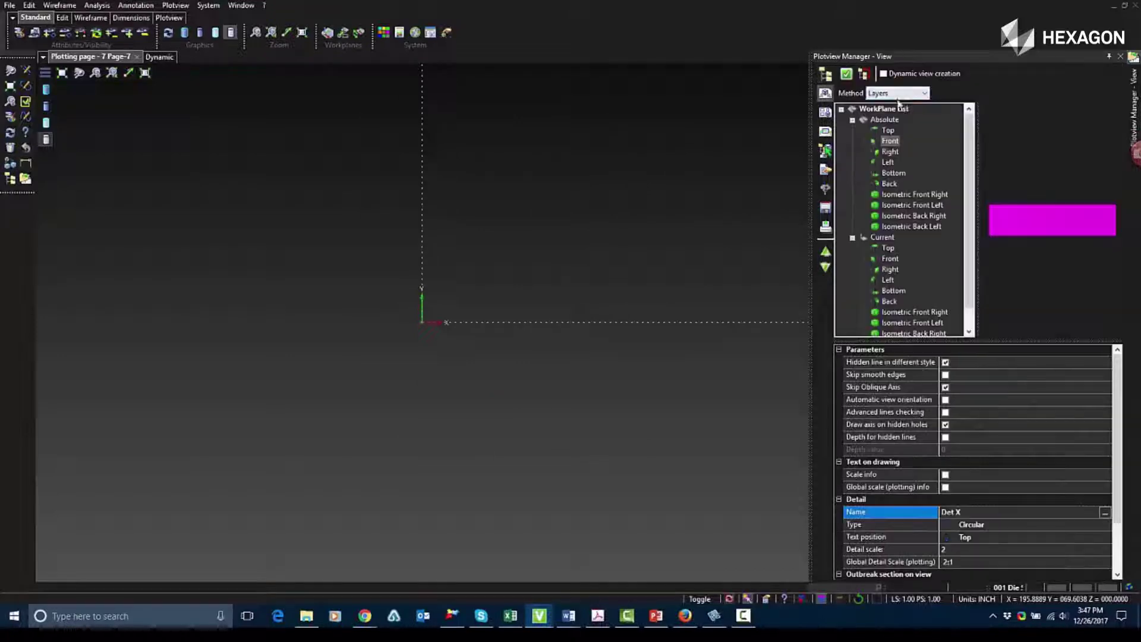
pyautogui.doubleClick(892, 143)
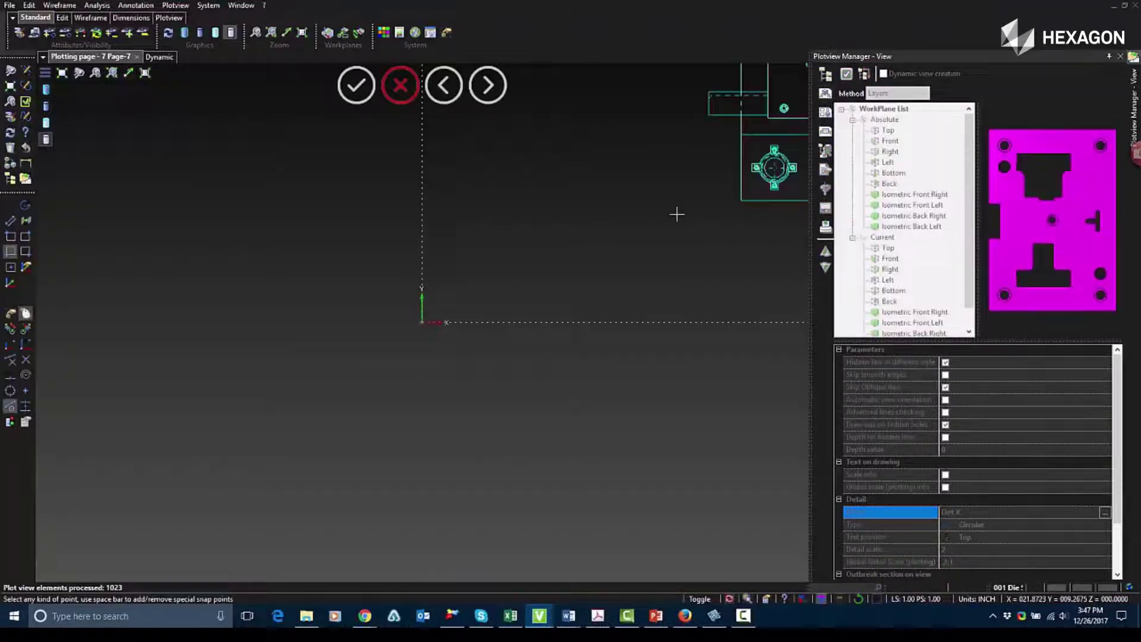
pyautogui.click(428, 307)
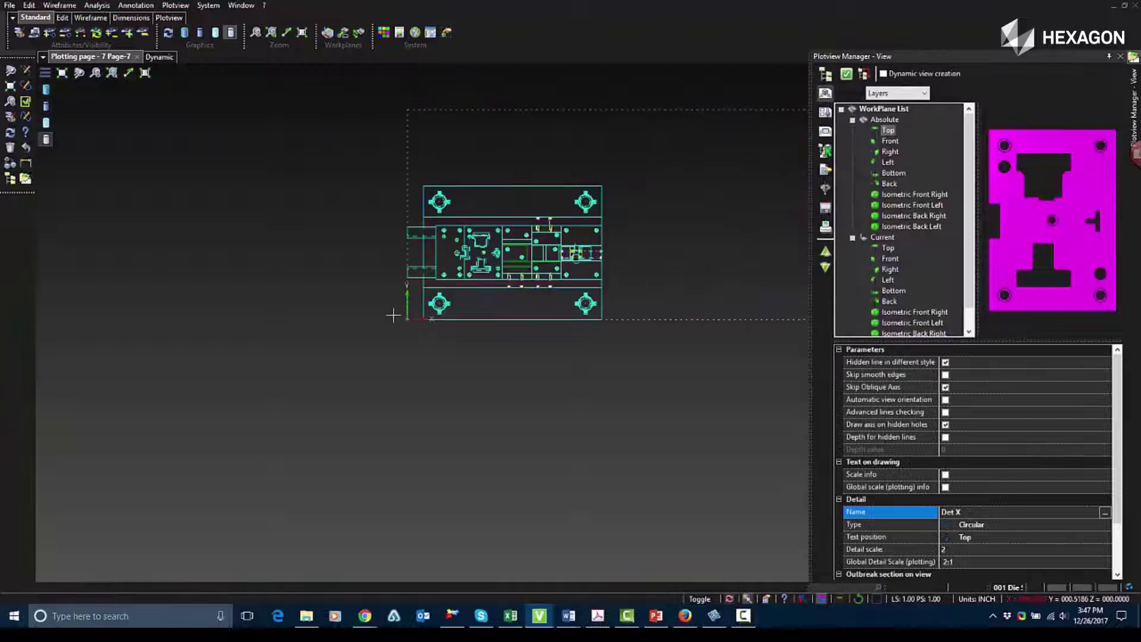
# - Add section A-A below the plan view, keeping Fixed section as the type
pyautogui.click(826, 150)
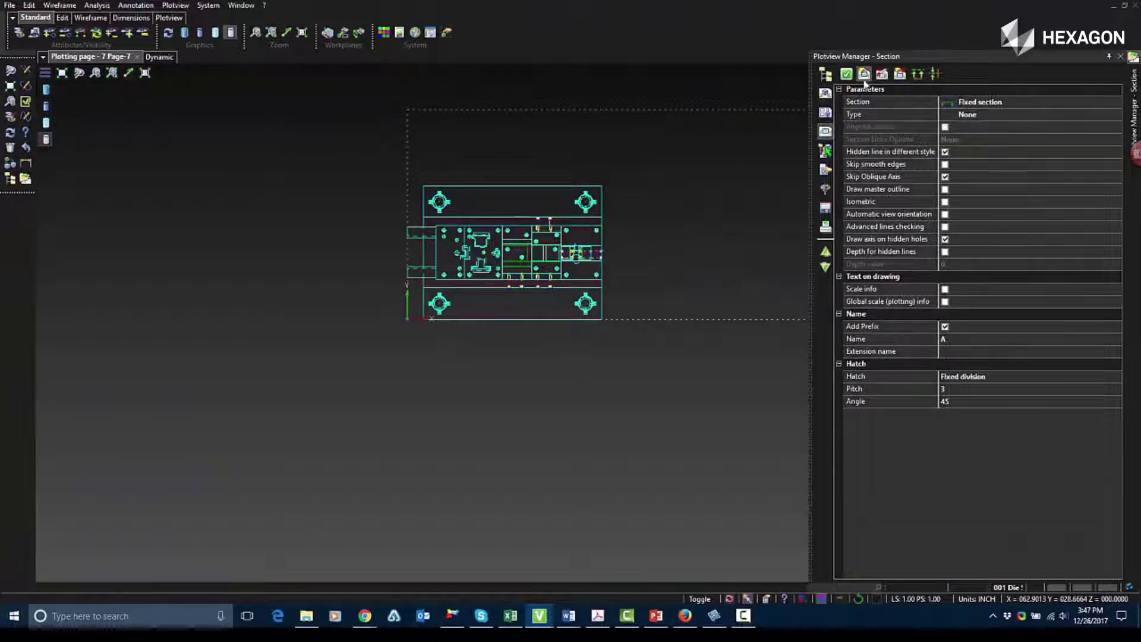
pyautogui.click(847, 75)
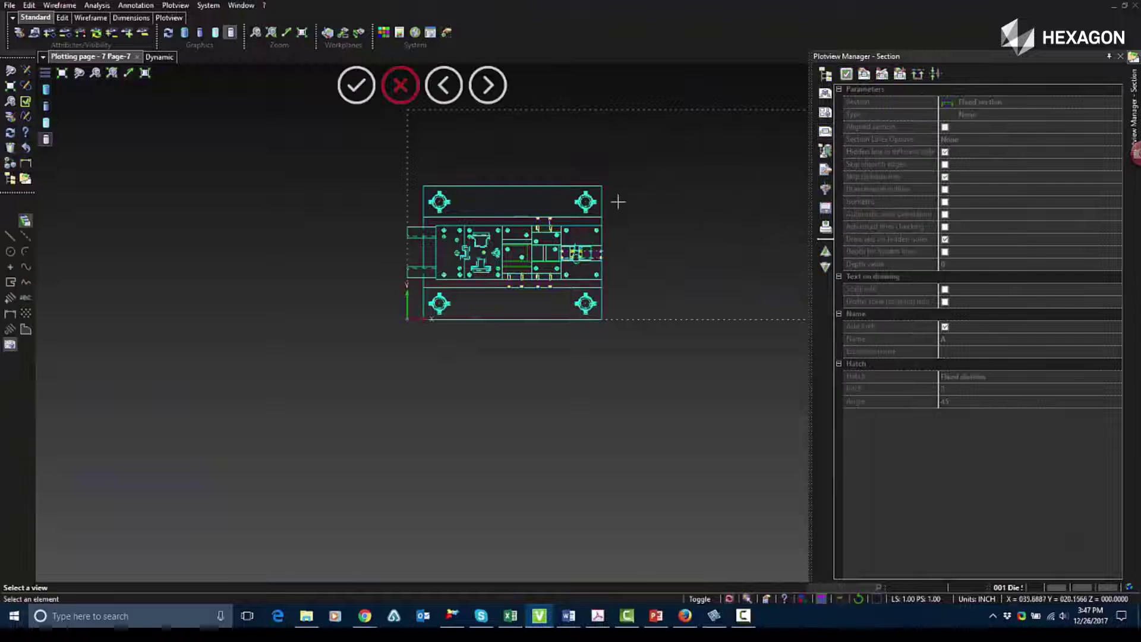
pyautogui.click(602, 250)
pyautogui.middleClick(674, 211)
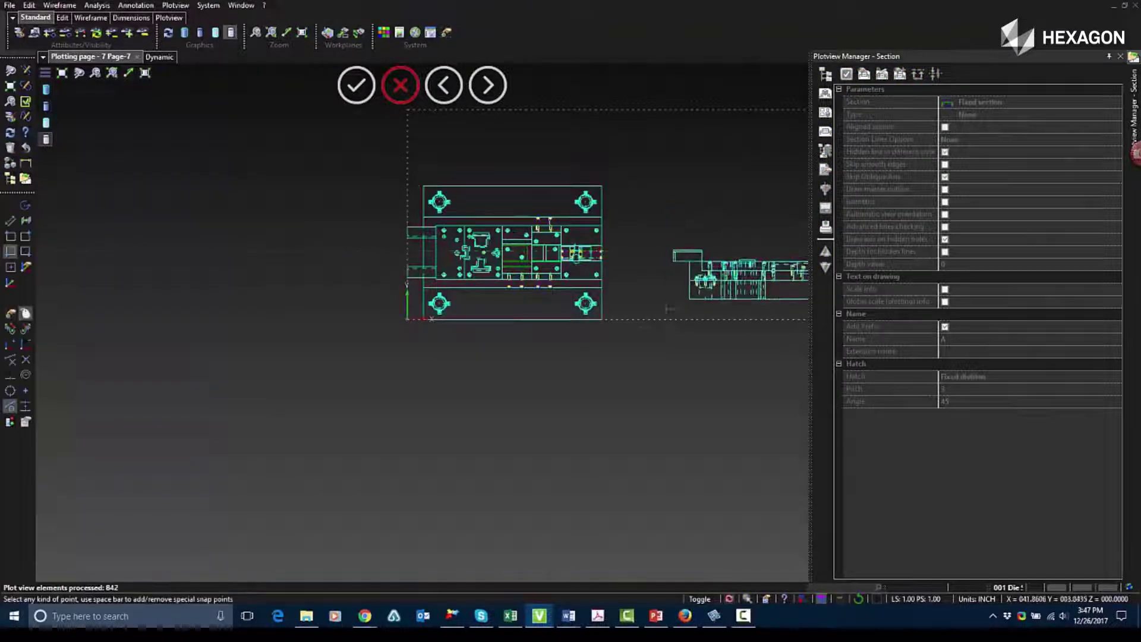
pyautogui.click(535, 397)
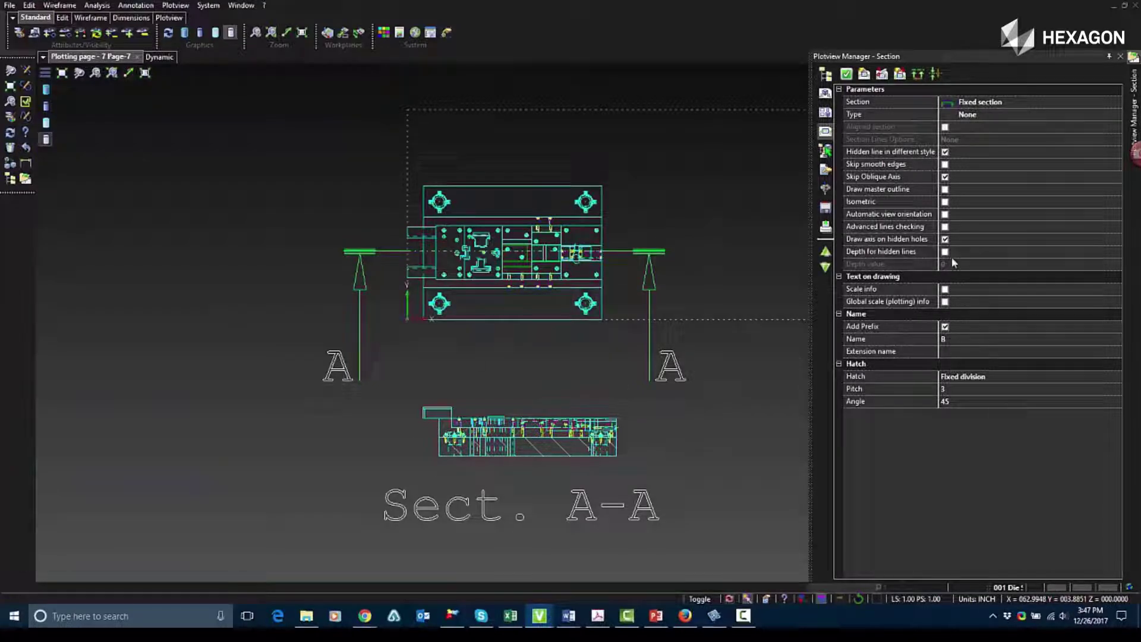
pyautogui.click(972, 103)
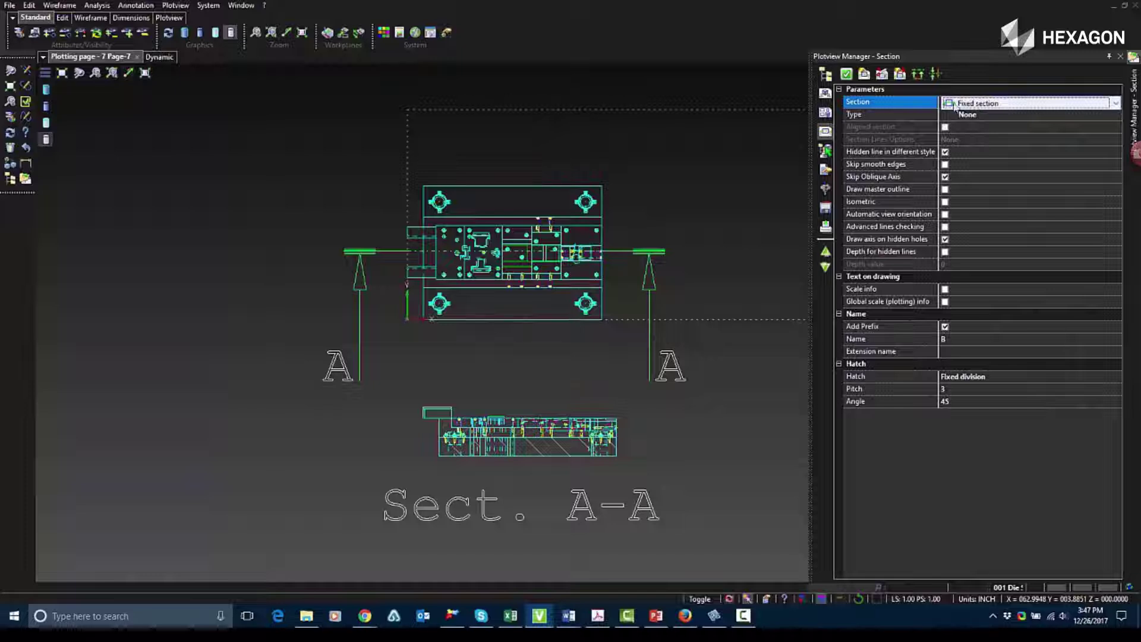
pyautogui.click(956, 106)
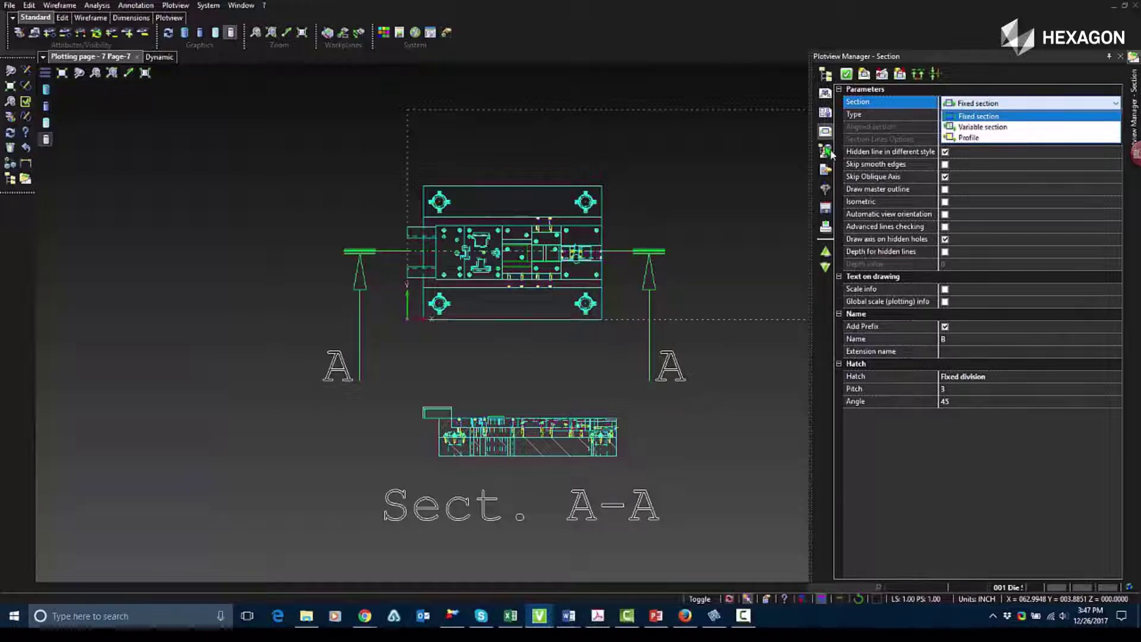
pyautogui.click(977, 116)
# - On Page-8, place a Top view of the 005 Trim Steel layer plate
pyautogui.click(826, 74)
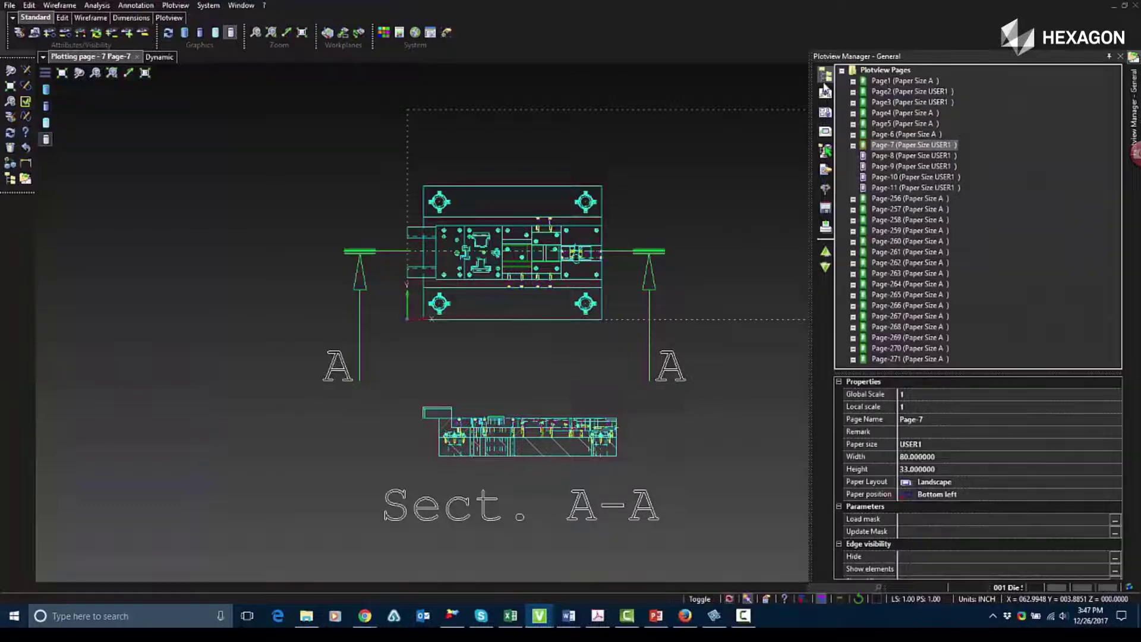
pyautogui.press('Down')
pyautogui.click(825, 93)
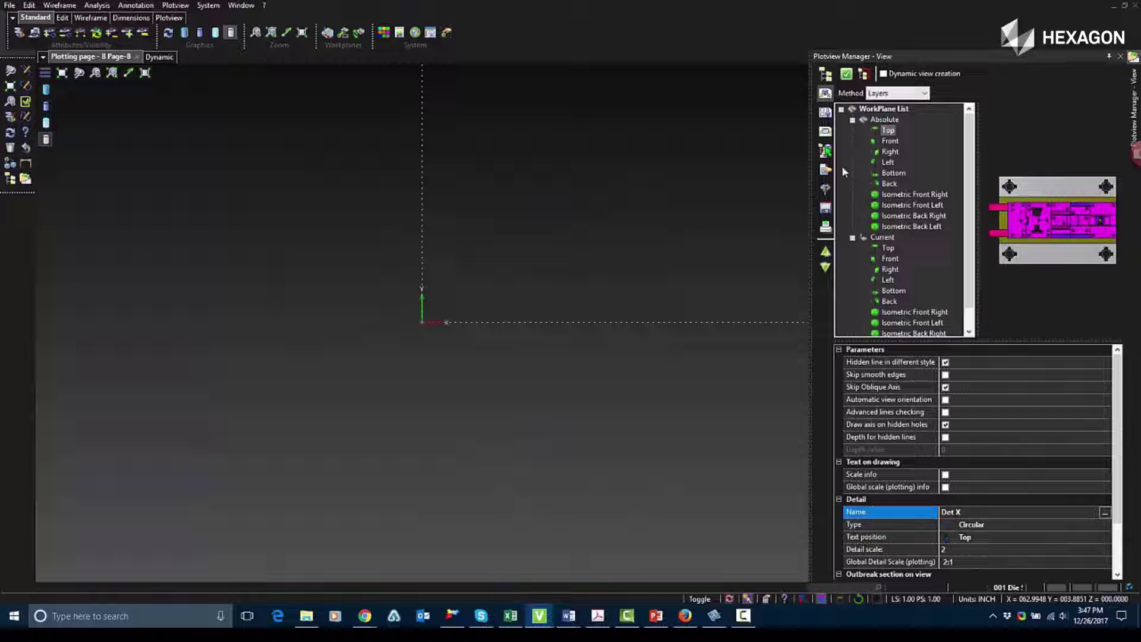
pyautogui.click(826, 151)
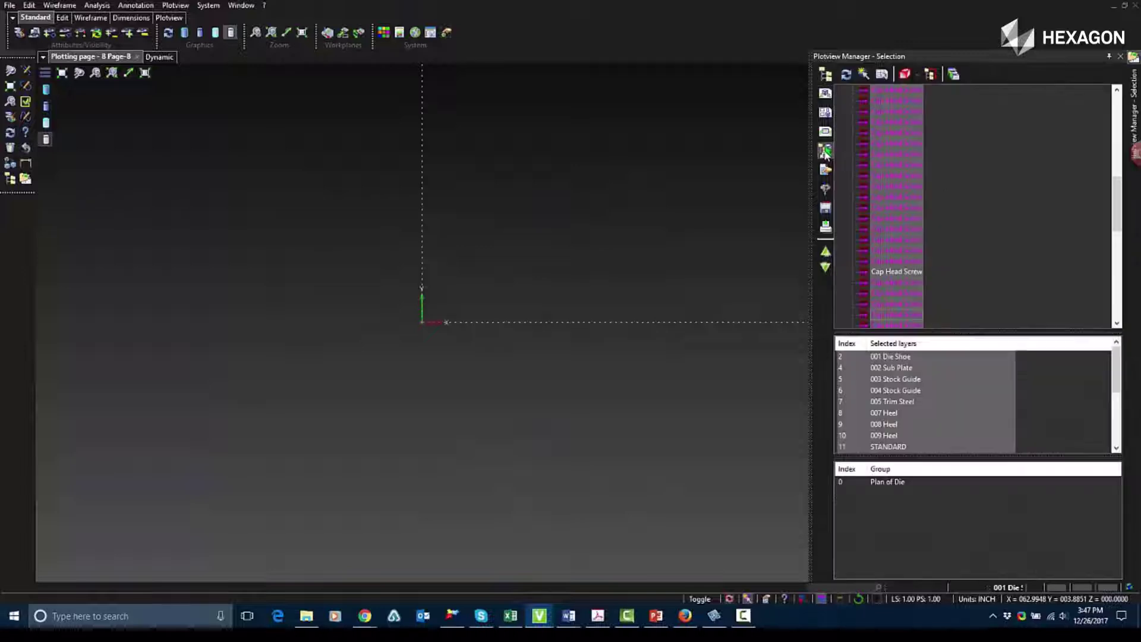
pyautogui.click(890, 402)
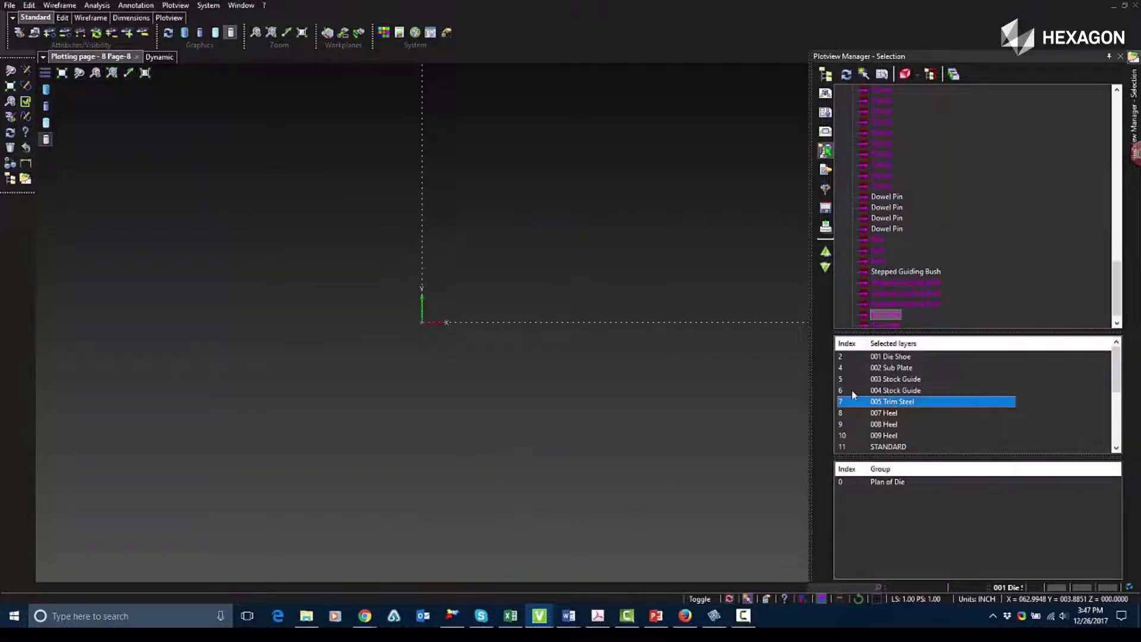
pyautogui.click(825, 94)
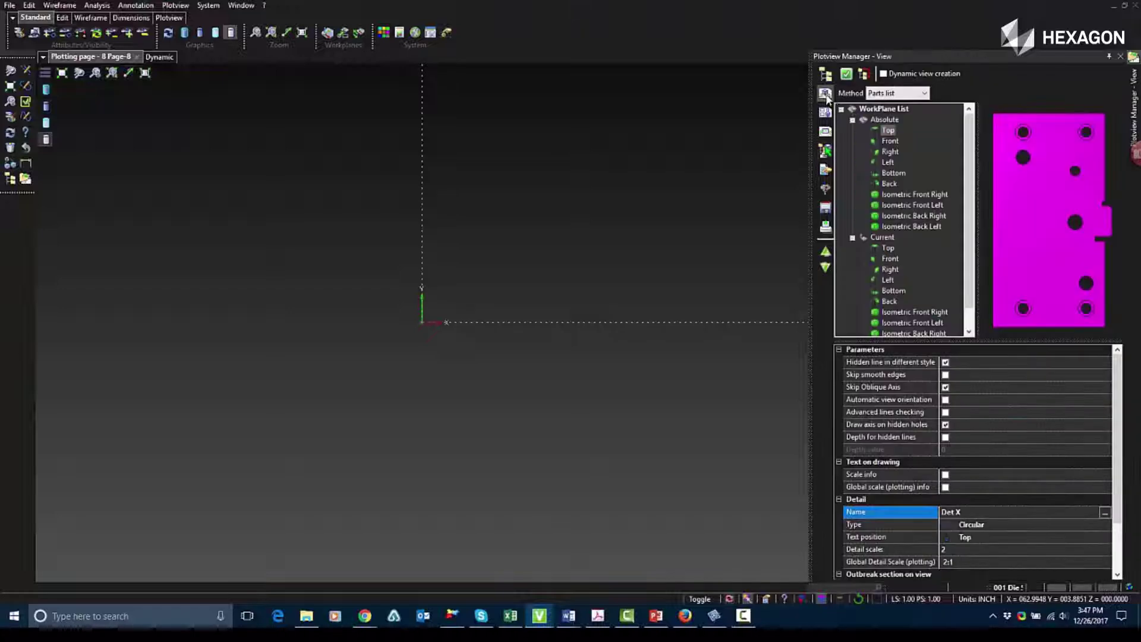
pyautogui.click(888, 132)
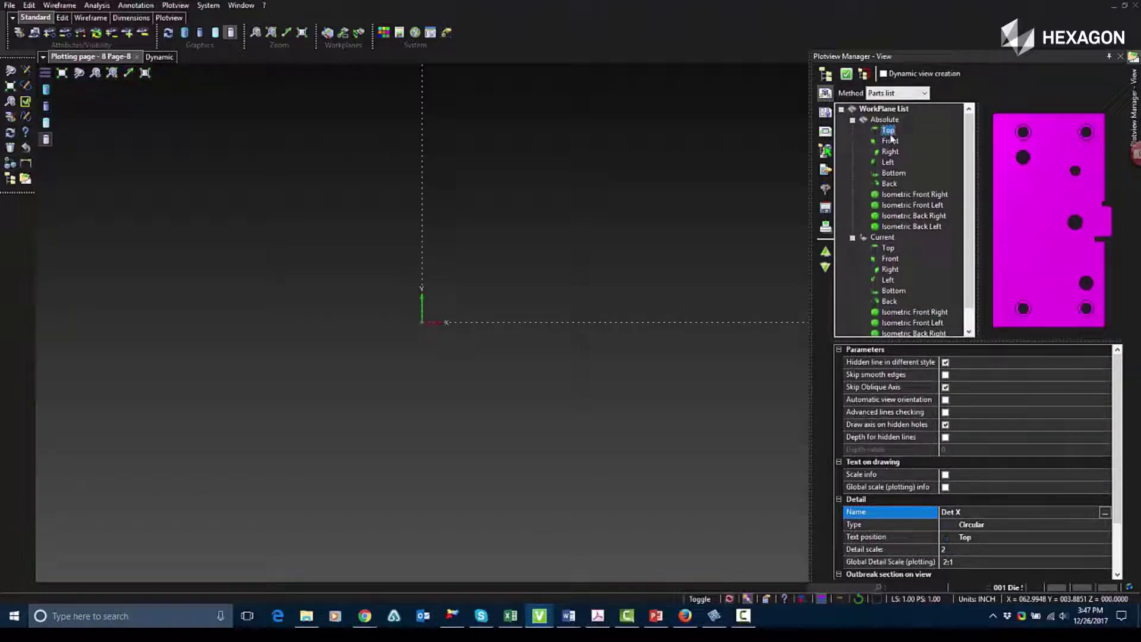
pyautogui.doubleClick(888, 130)
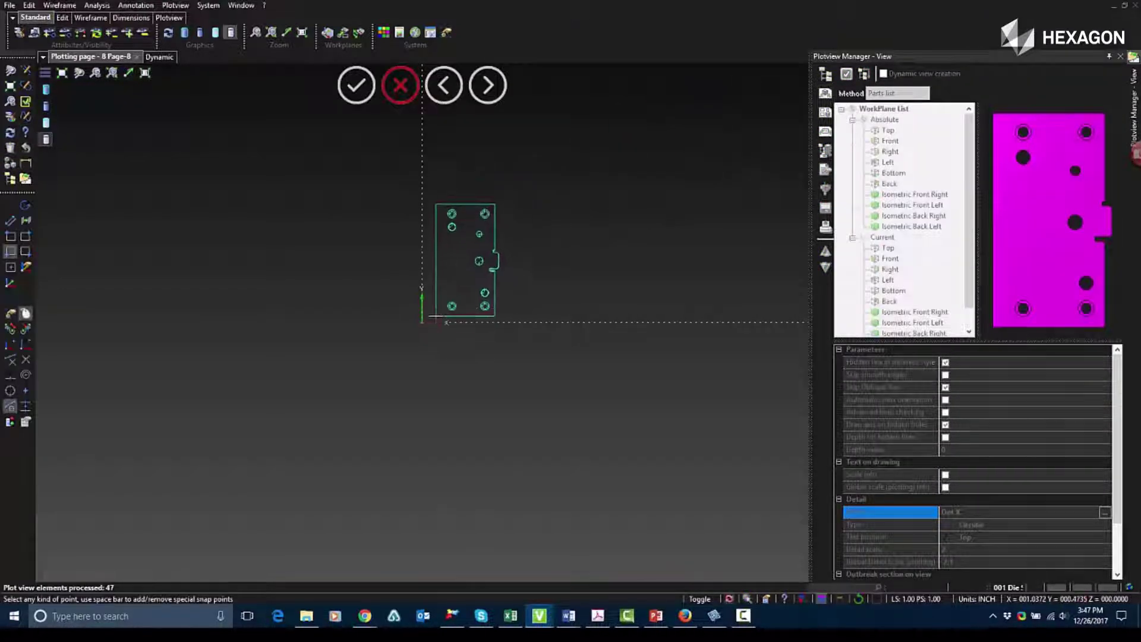
pyautogui.click(422, 321)
# - Place Front views of the four Dowel Pins to the right of the plate
pyautogui.click(826, 150)
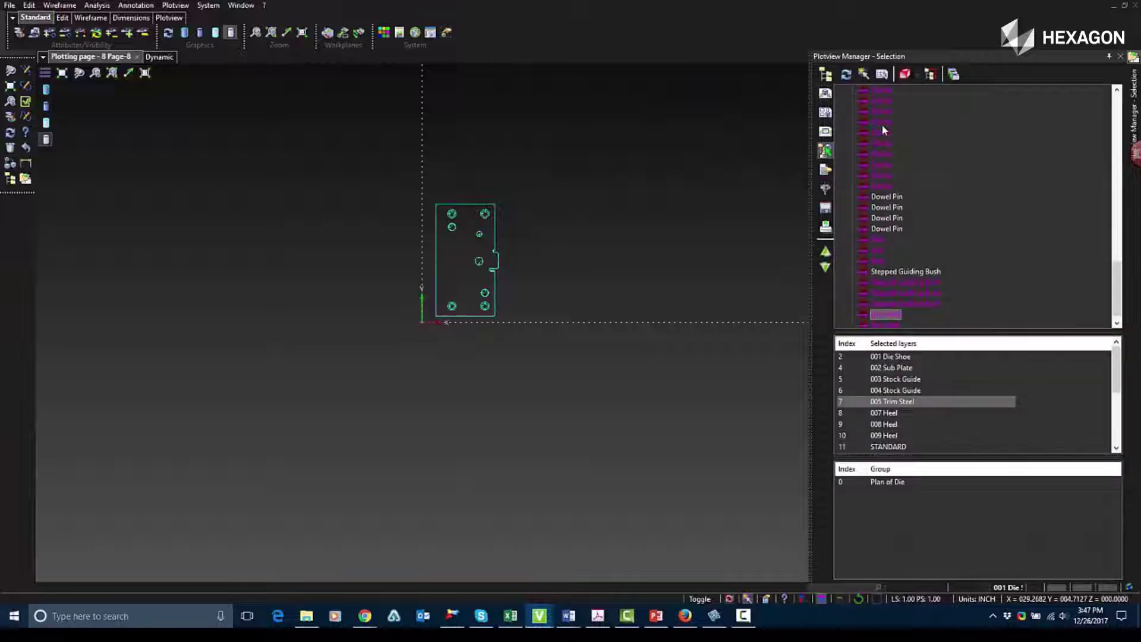
pyautogui.click(885, 197)
pyautogui.keyDown('shift'); pyautogui.click(883, 229); pyautogui.keyUp('shift')
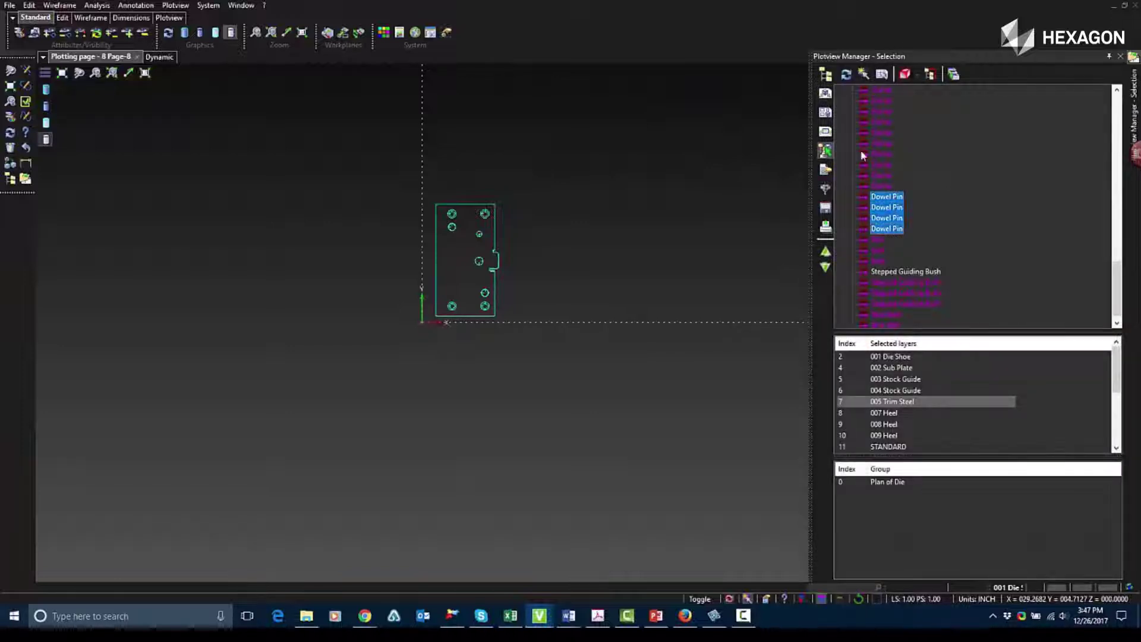
pyautogui.click(826, 95)
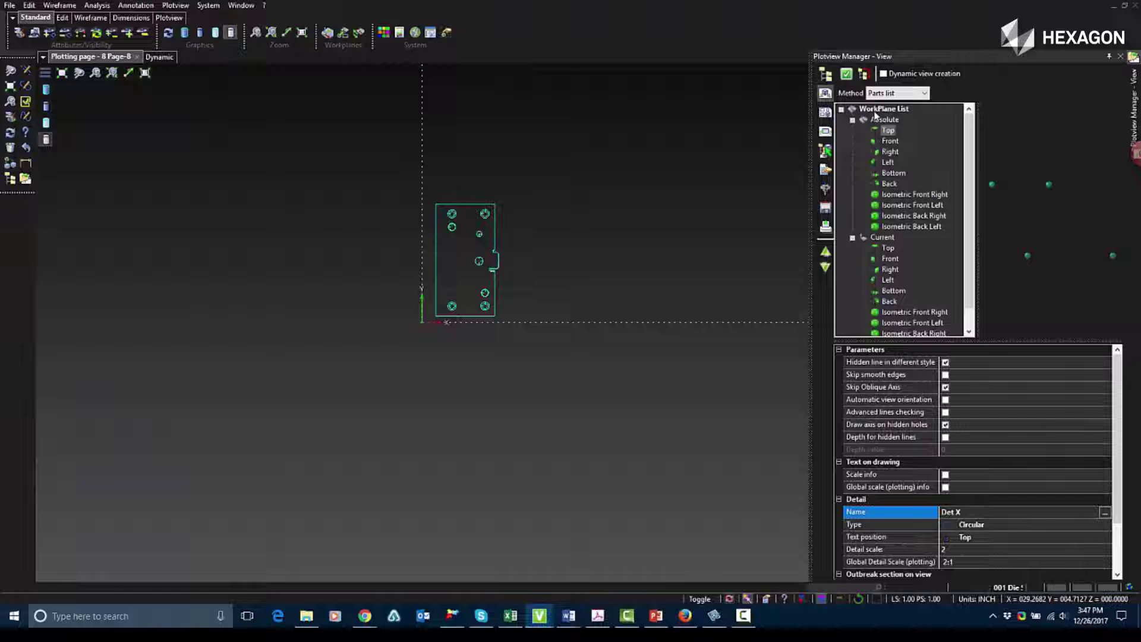
pyautogui.click(891, 141)
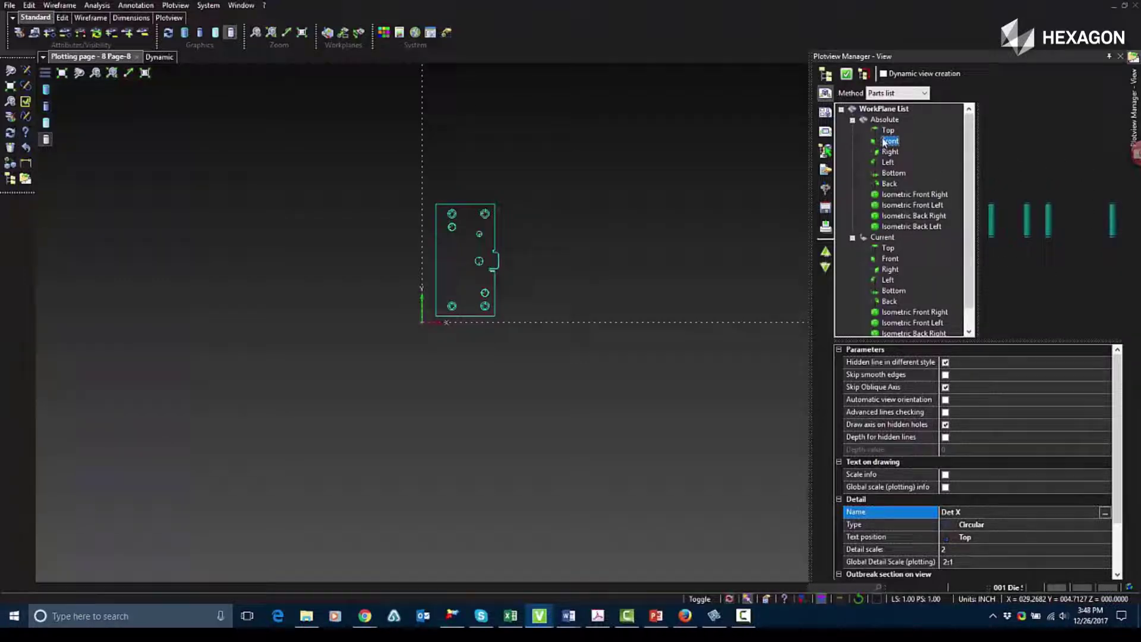
pyautogui.click(755, 309)
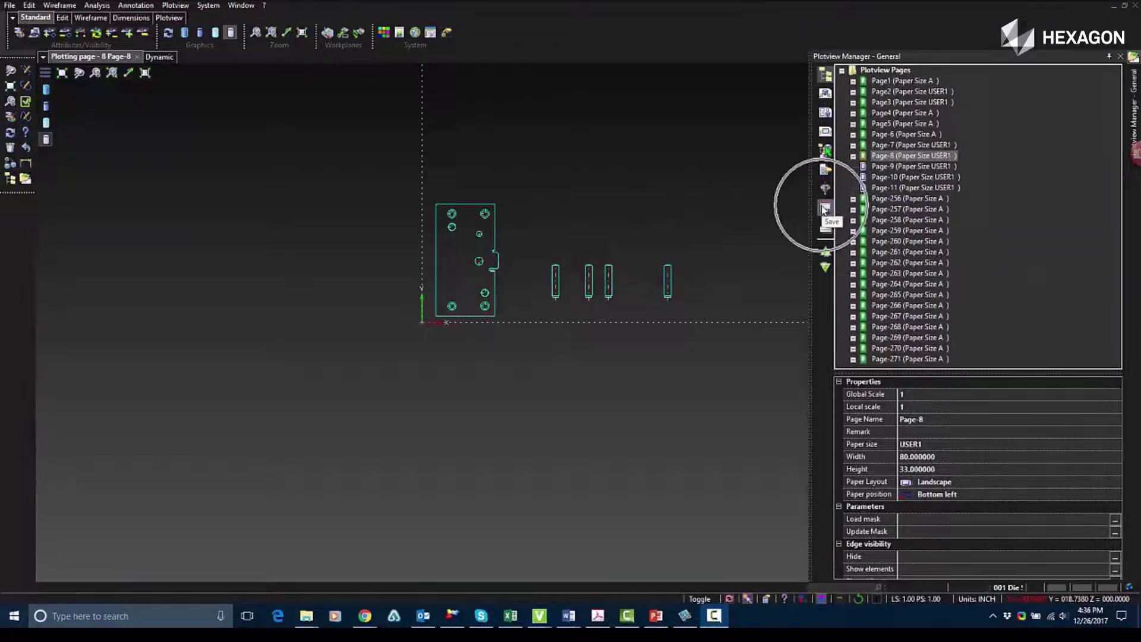
# - Open the page saving options and review the Page-256 and Page-263 drawings
pyautogui.click(825, 208)
pyautogui.click(899, 218)
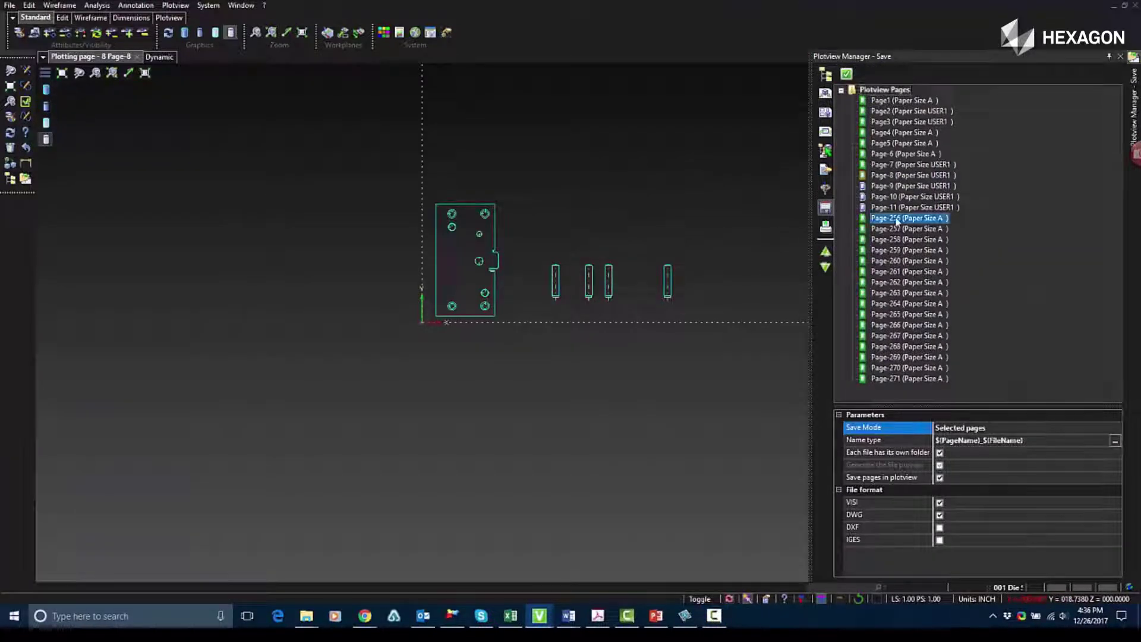
pyautogui.click(825, 75)
pyautogui.doubleClick(909, 199)
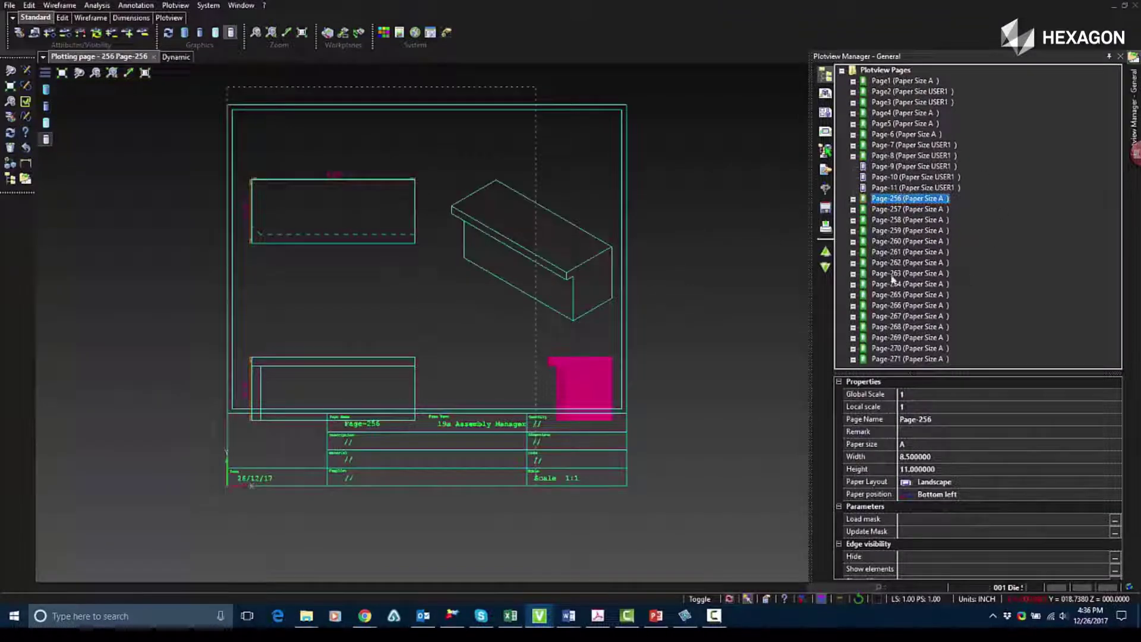
pyautogui.doubleClick(920, 272)
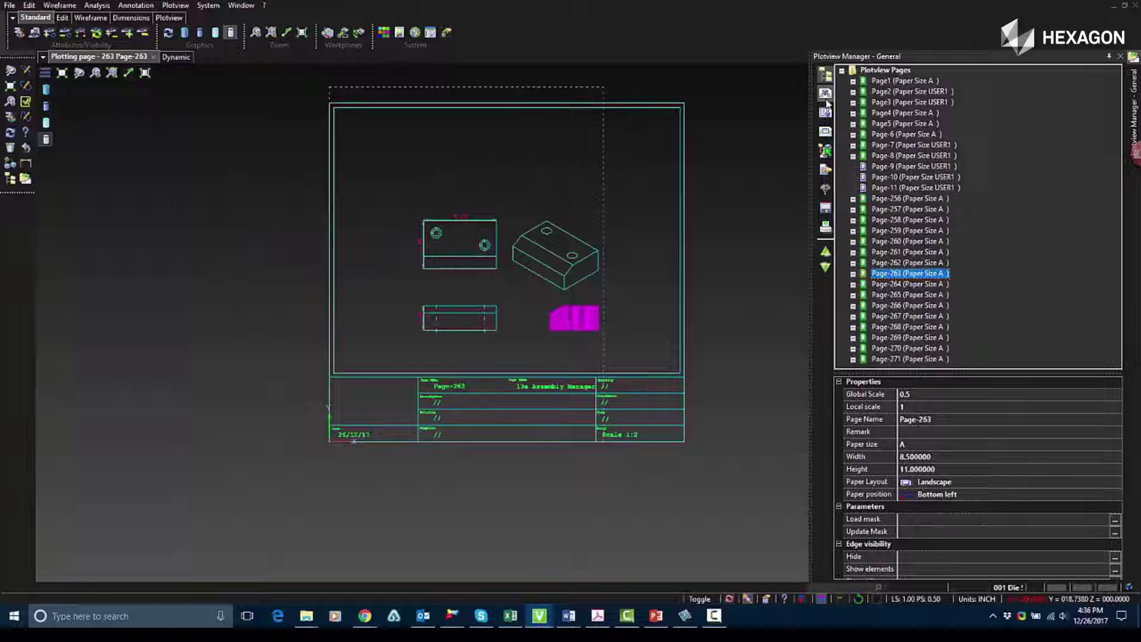
# - Save Page-263 through Page-265 as selected pages in VISI and DWG formats
pyautogui.click(826, 208)
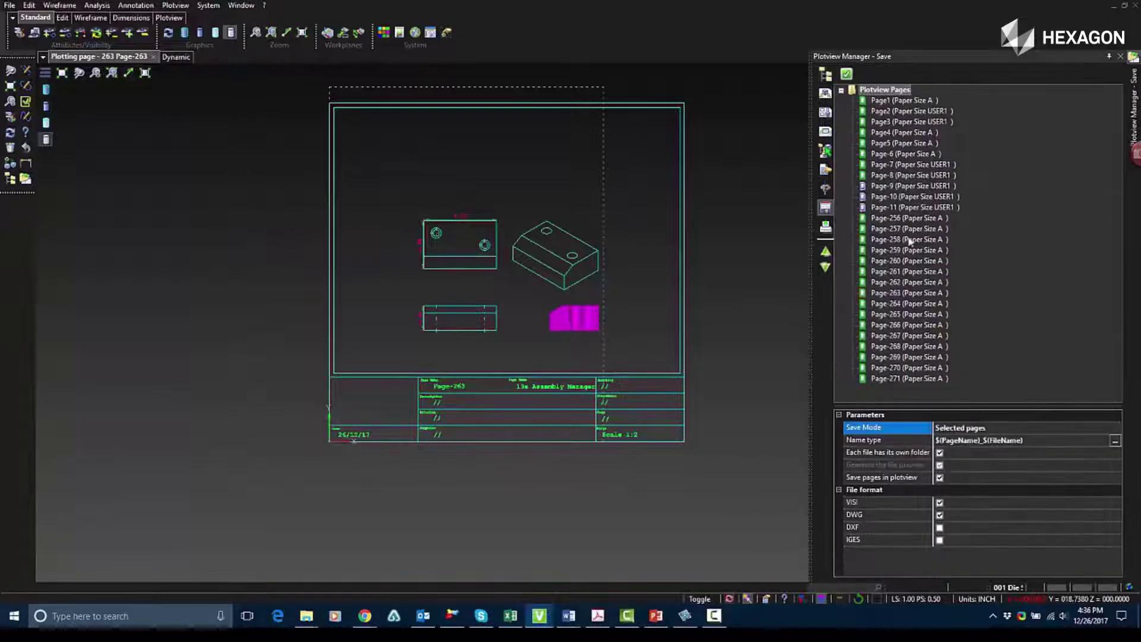
pyautogui.click(901, 292)
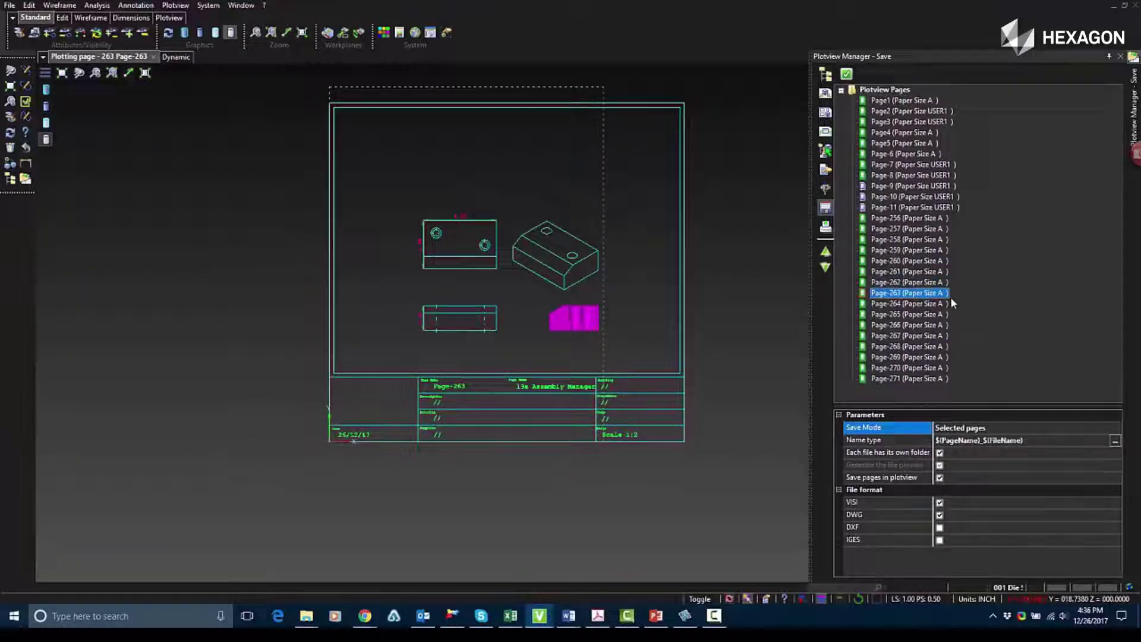
pyautogui.keyDown('shift'); pyautogui.click(895, 314); pyautogui.keyUp('shift')
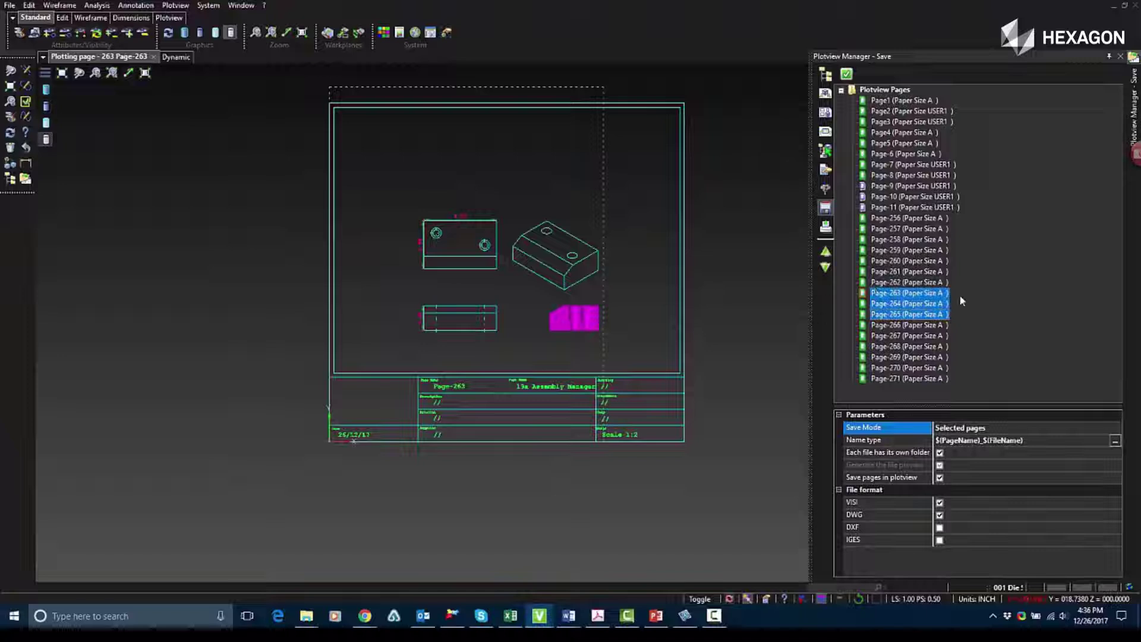
pyautogui.click(1002, 435)
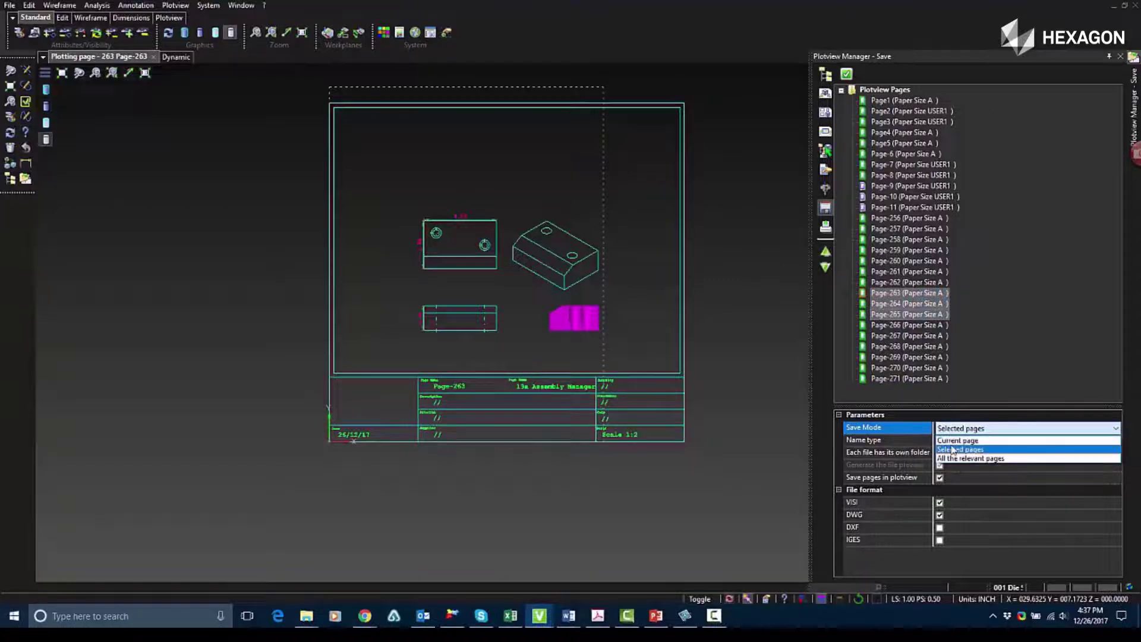
pyautogui.click(975, 450)
pyautogui.click(939, 515)
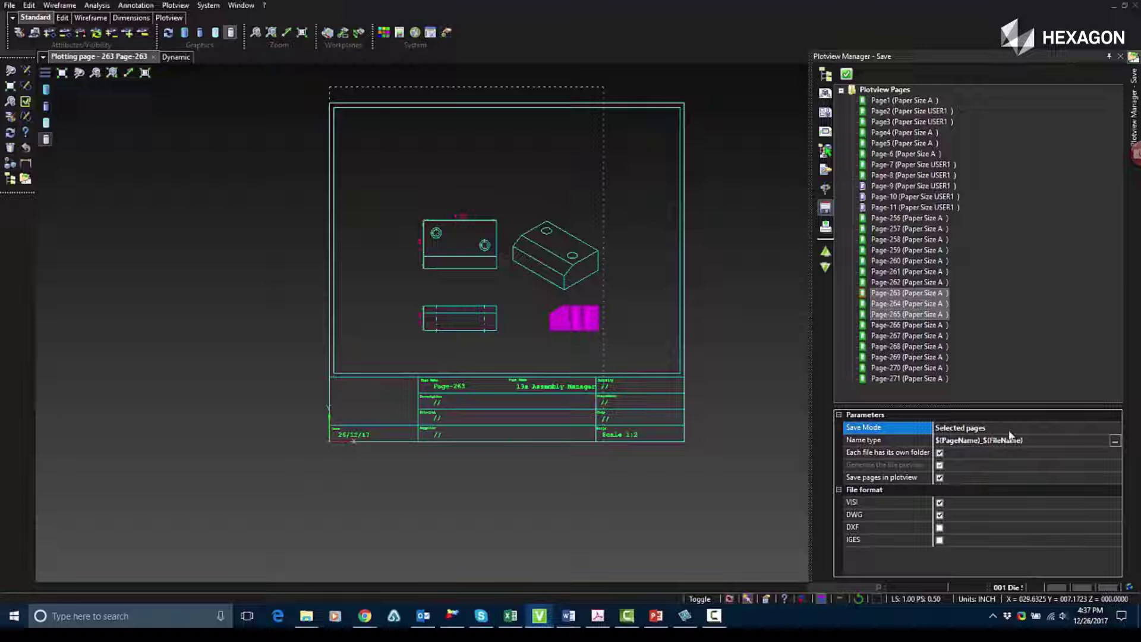
# - Save the pages to a new 'DWG examples' subfolder created inside New folder
pyautogui.click(847, 73)
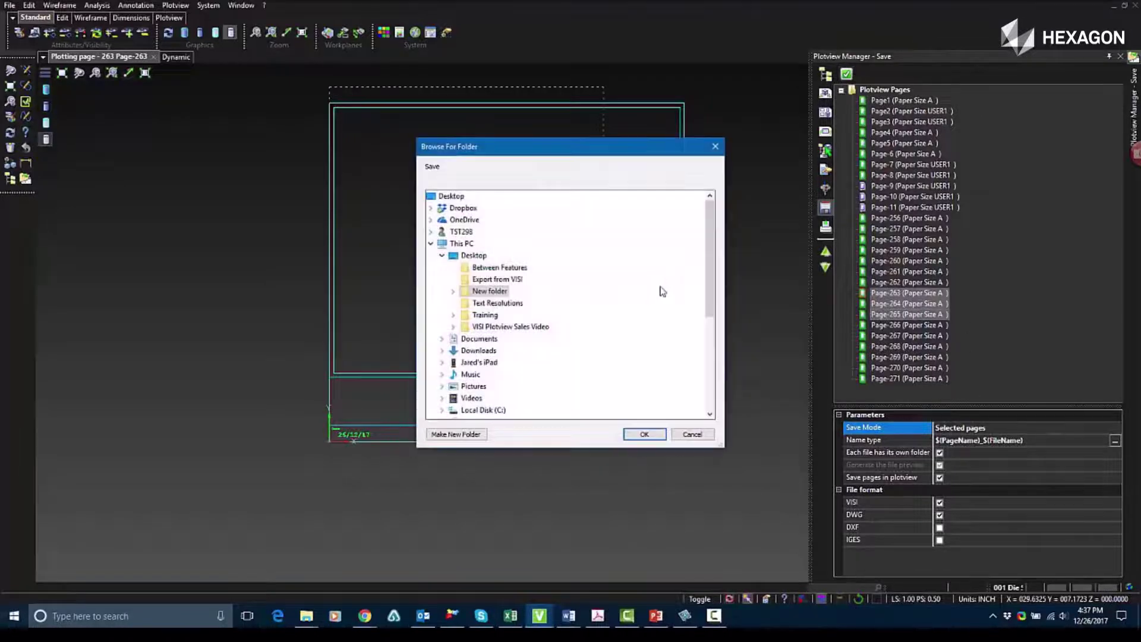
pyautogui.click(456, 434)
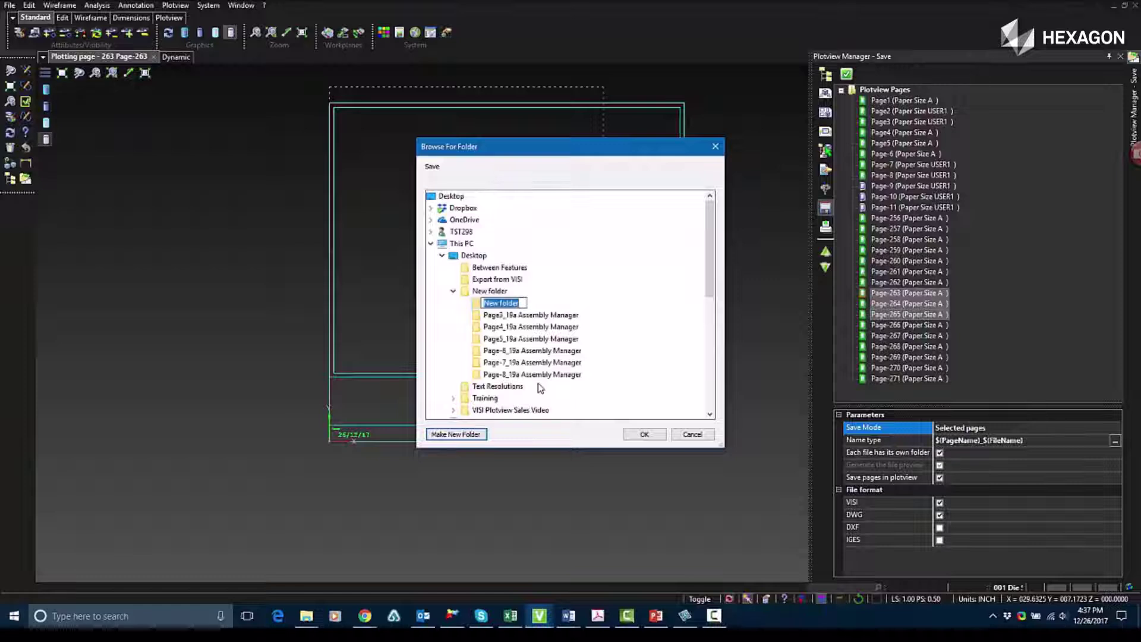
pyautogui.write('DWG')
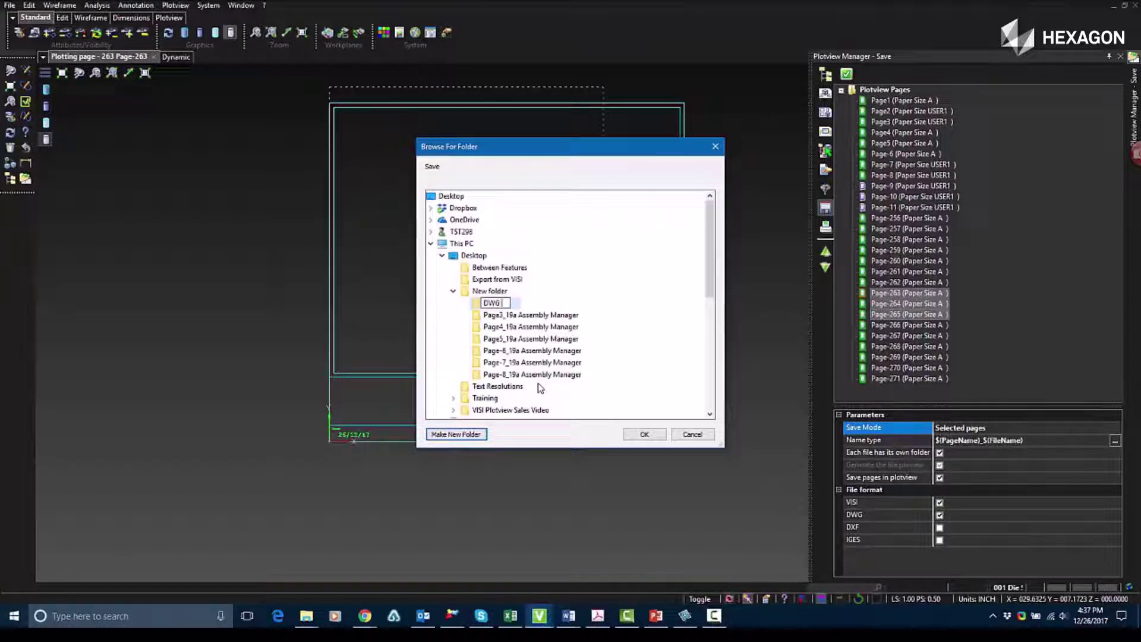
pyautogui.write(' a')
pyautogui.press('Return')
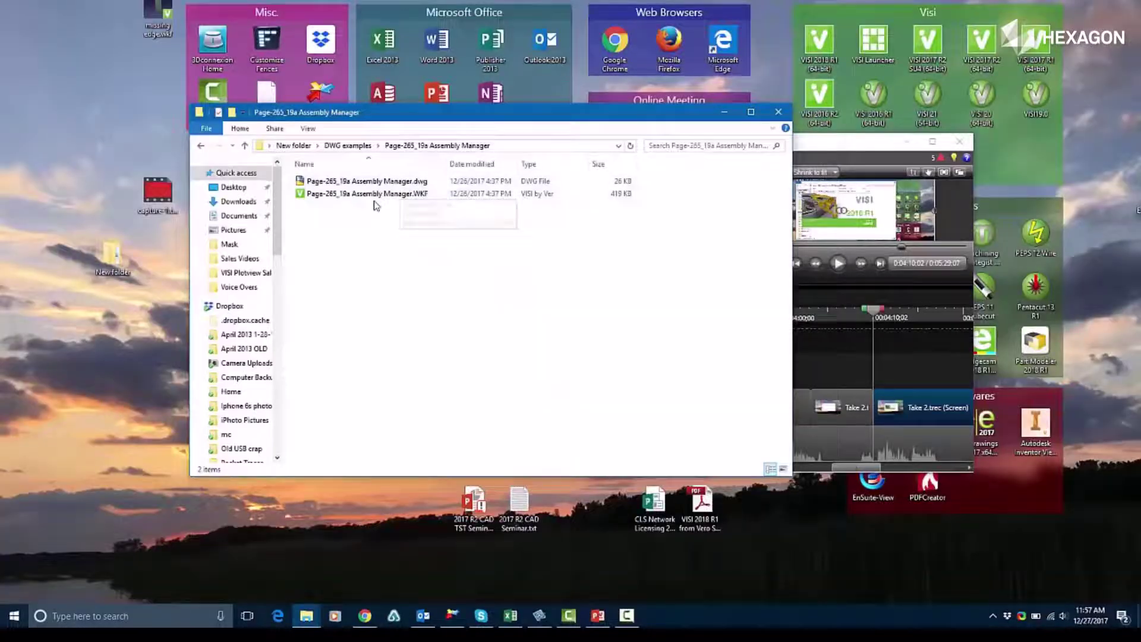
# - Select the exported Page-265 WKF file in the output folder
pyautogui.click(377, 196)
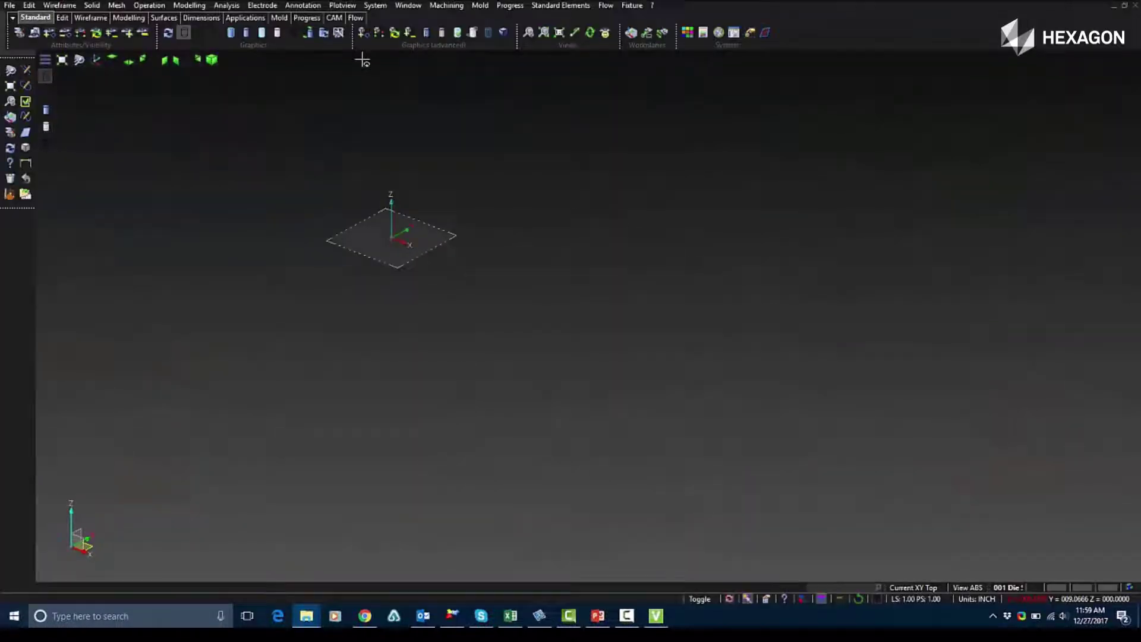
# - Bring up the Plotview Manager from the Plotview menu and show its print settings
pyautogui.click(343, 6)
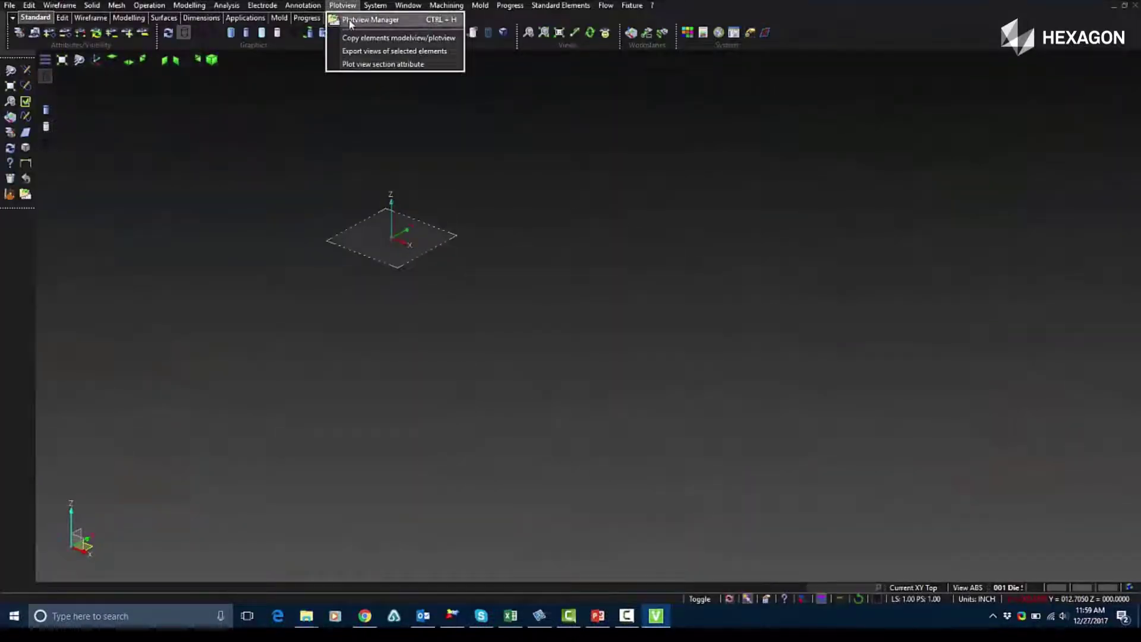
pyautogui.click(370, 20)
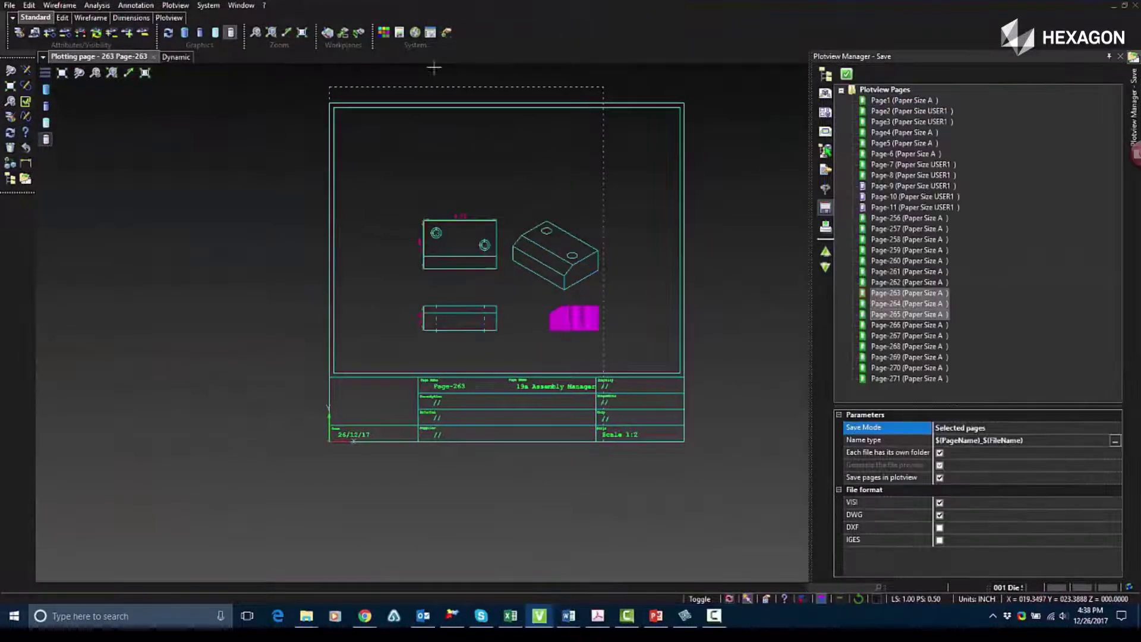
pyautogui.click(826, 227)
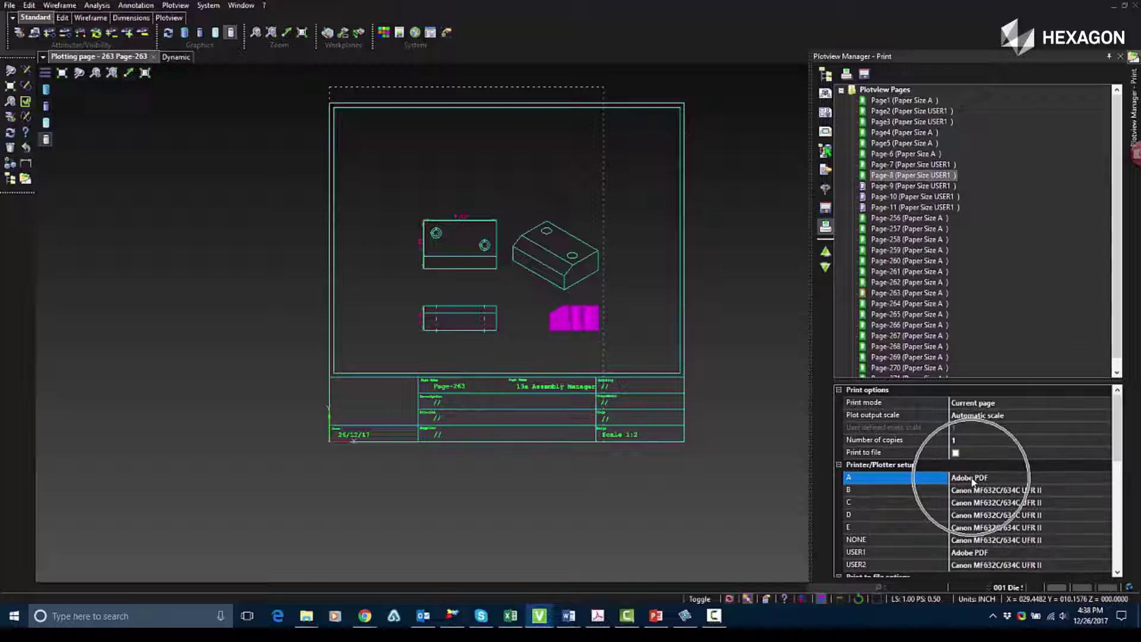
# - Select Page1 through Page-7 and keep the print mode at Current page
pyautogui.click(910, 101)
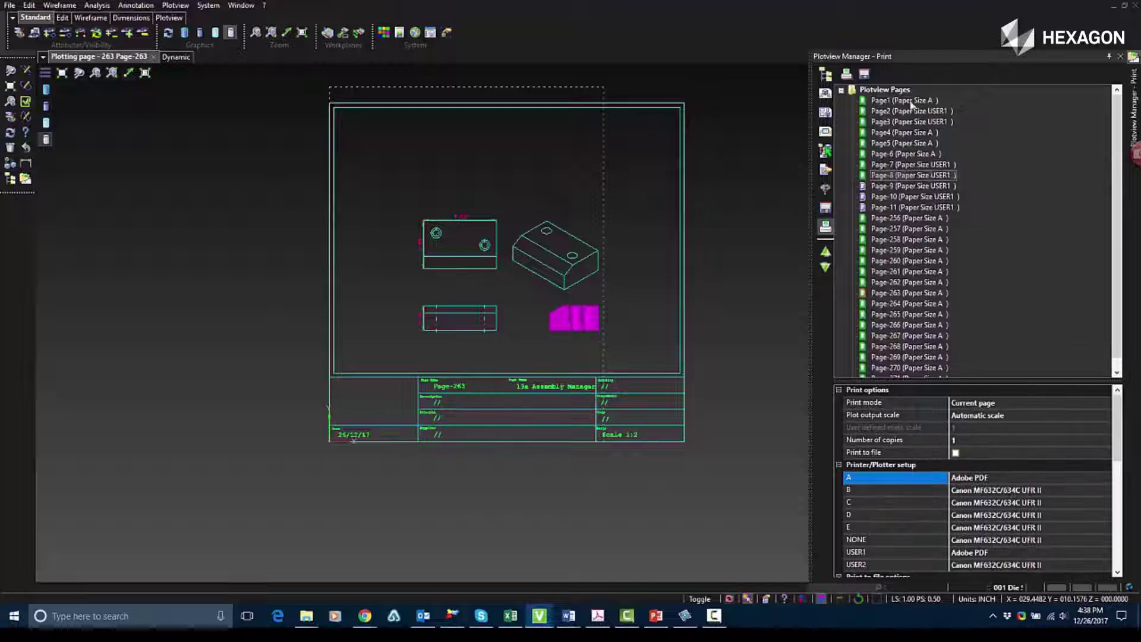
pyautogui.keyDown('shift'); pyautogui.click(910, 164); pyautogui.keyUp('shift')
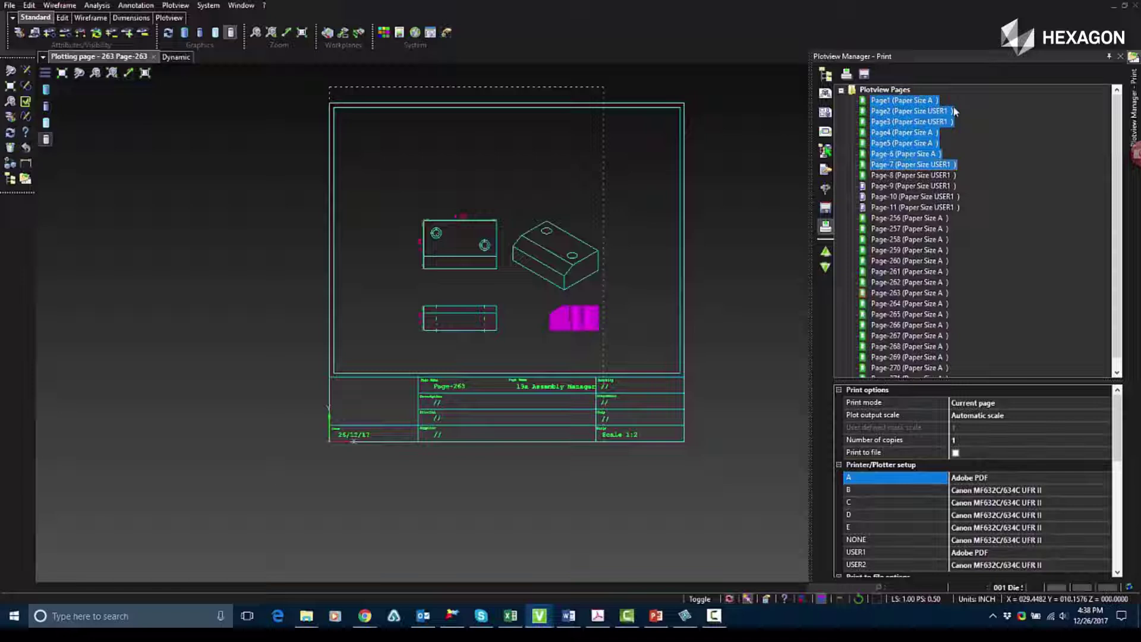
pyautogui.click(985, 409)
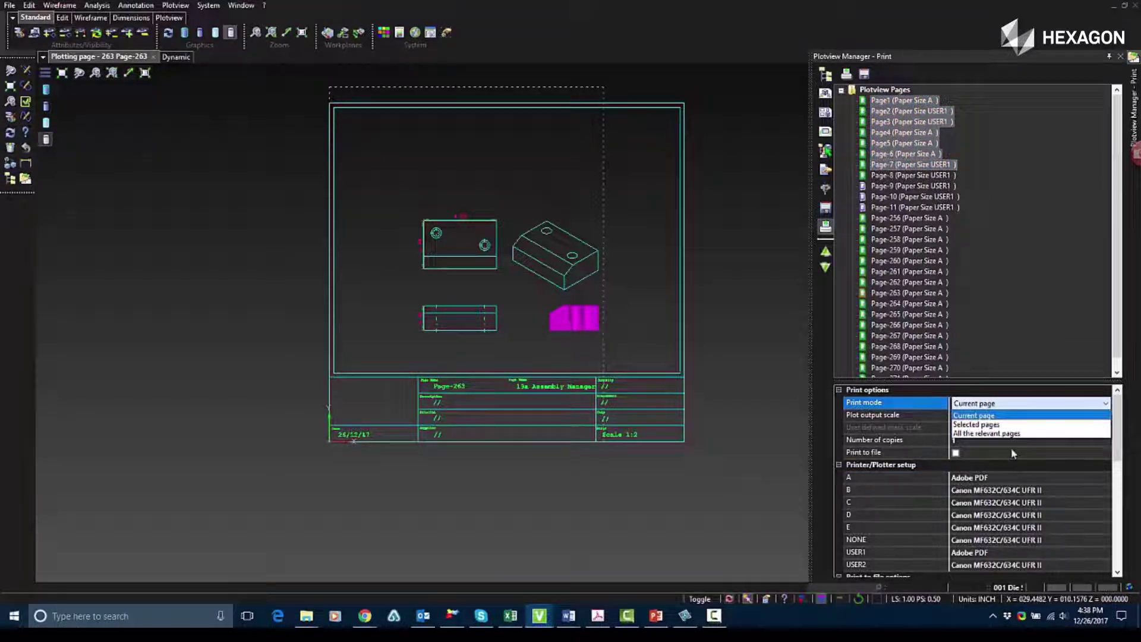
pyautogui.click(963, 416)
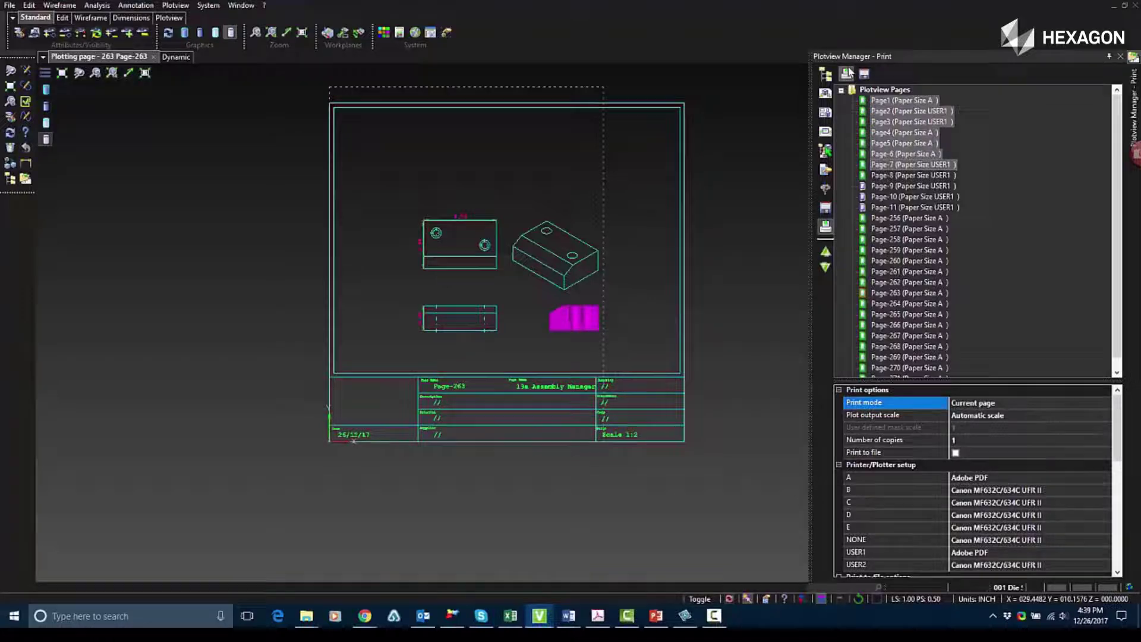
# - Keep Adobe PDF as the printer for paper size A and print the page
pyautogui.click(1005, 478)
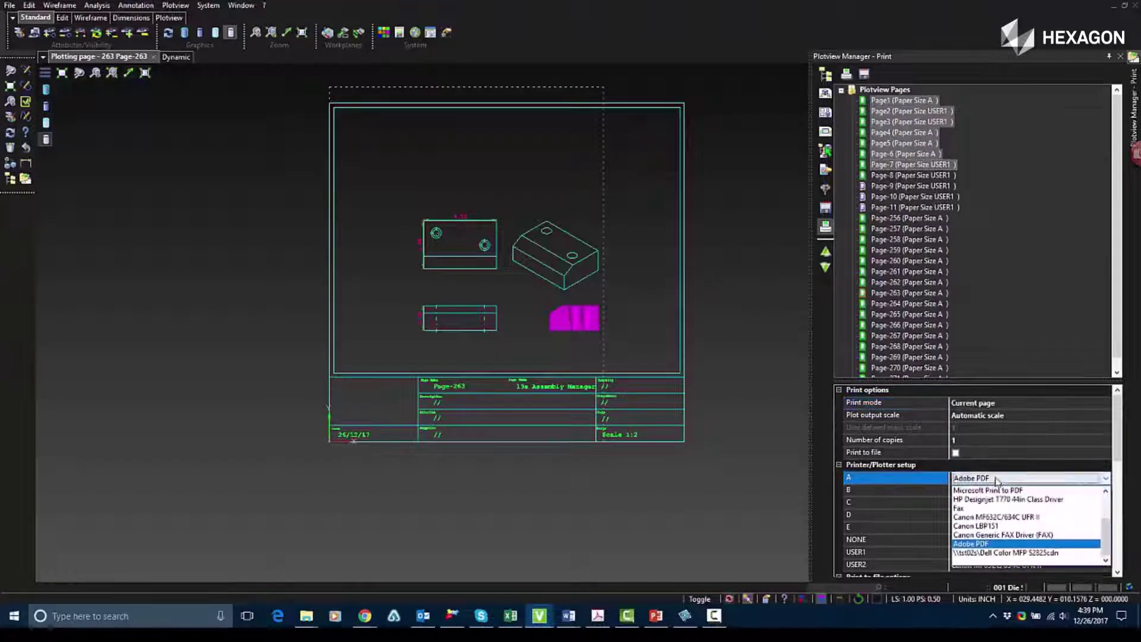
pyautogui.scroll(2, 1011, 526)
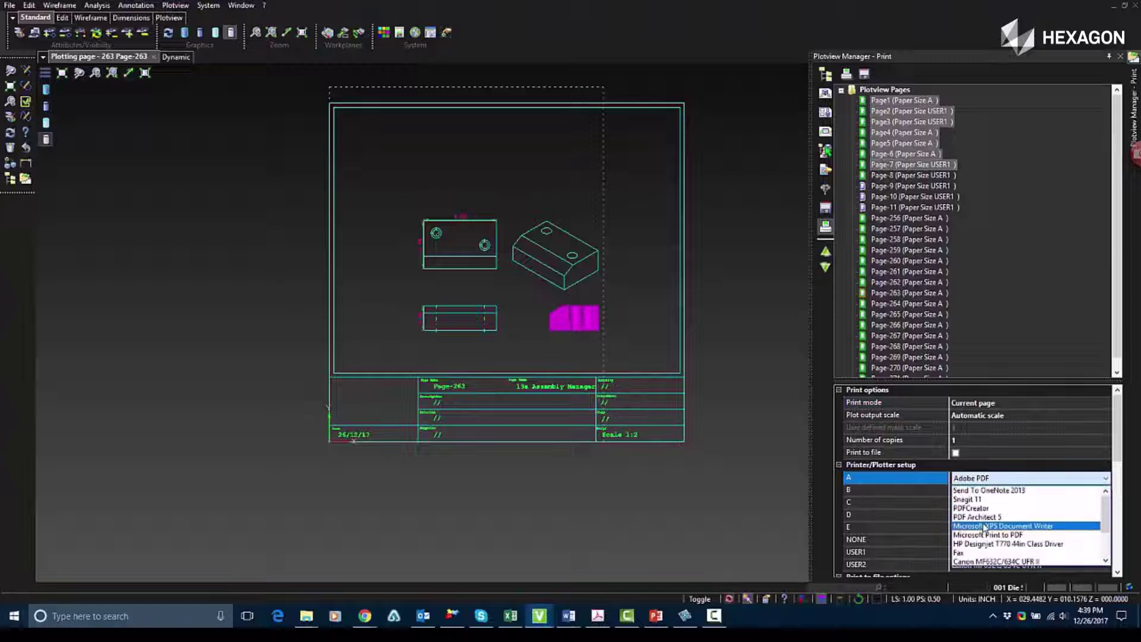
pyautogui.scroll(3, 982, 531)
pyautogui.click(981, 489)
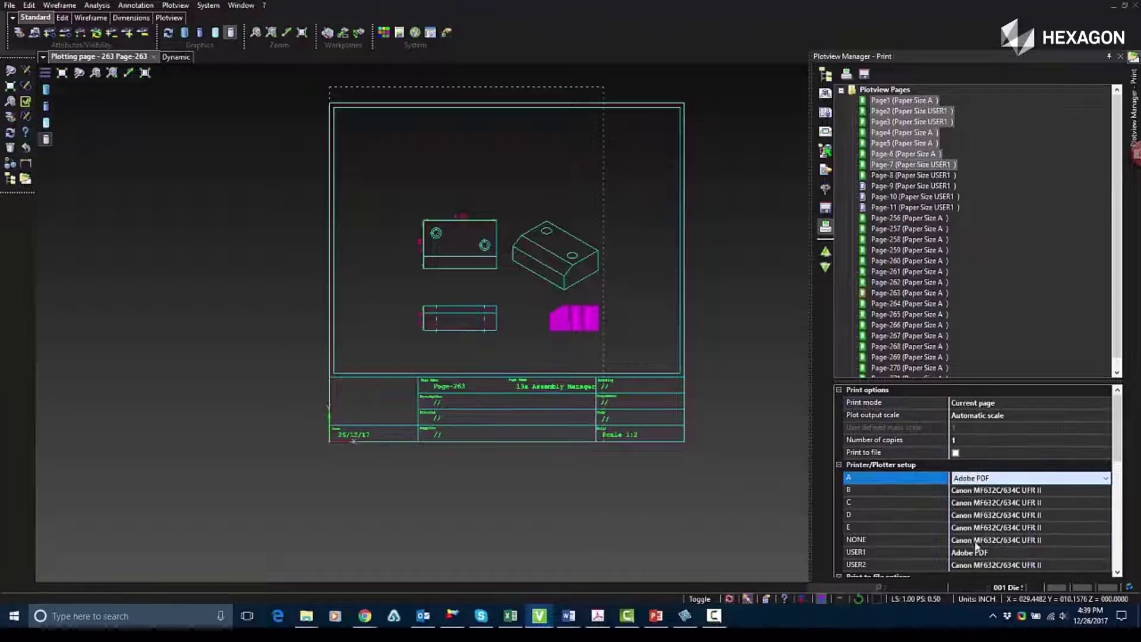
pyautogui.click(845, 75)
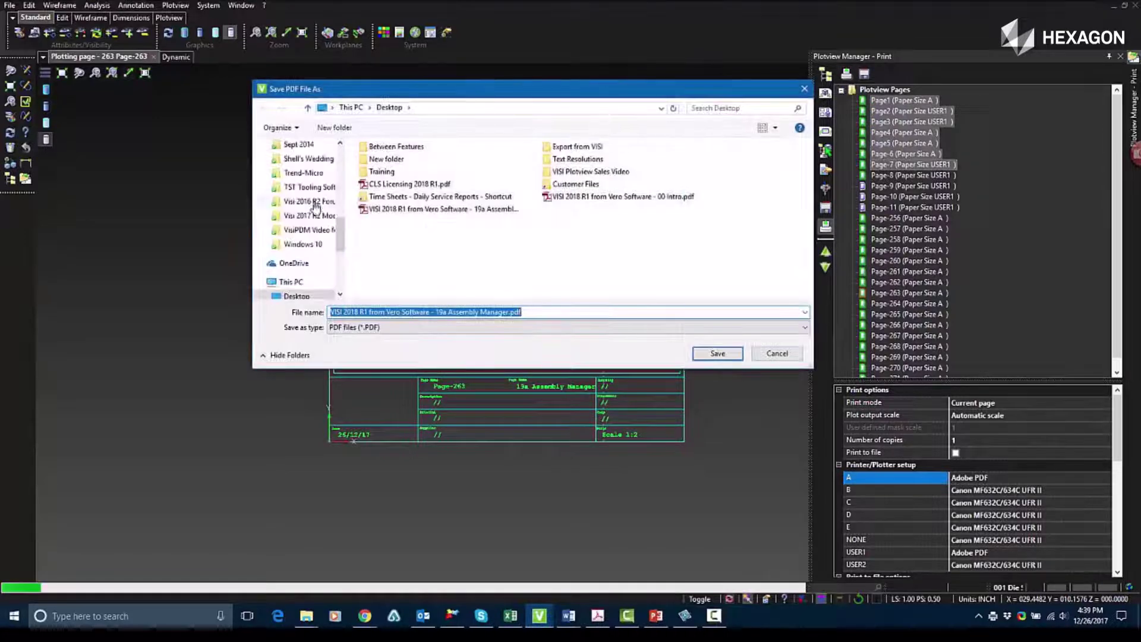
# - Save the Page-263 PDF, replacing the existing file
pyautogui.click(717, 355)
pyautogui.click(630, 301)
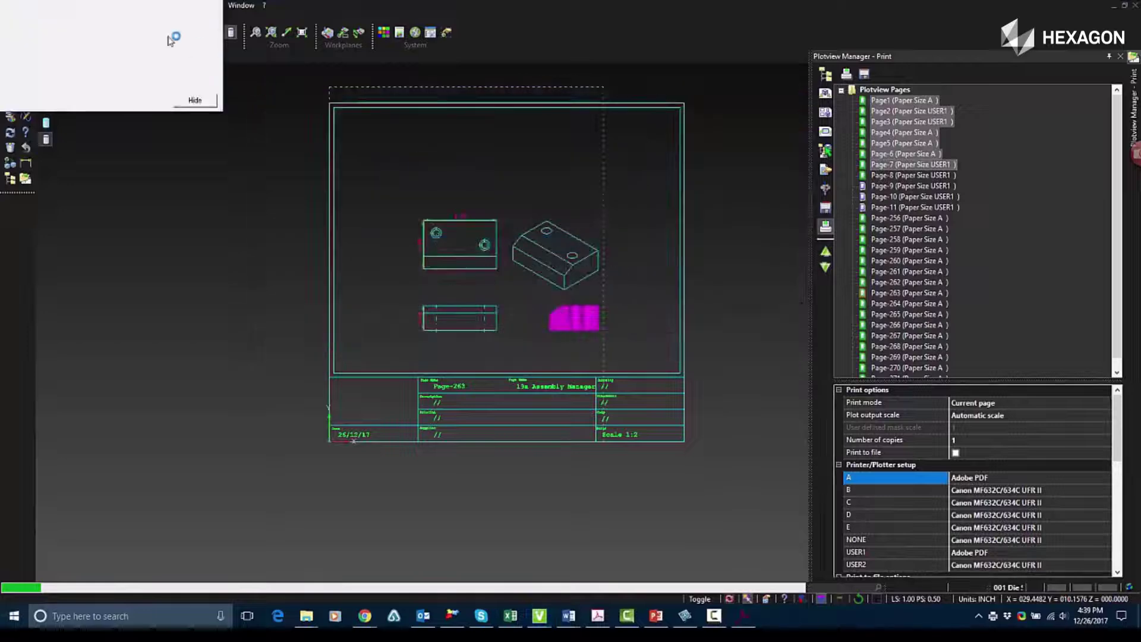